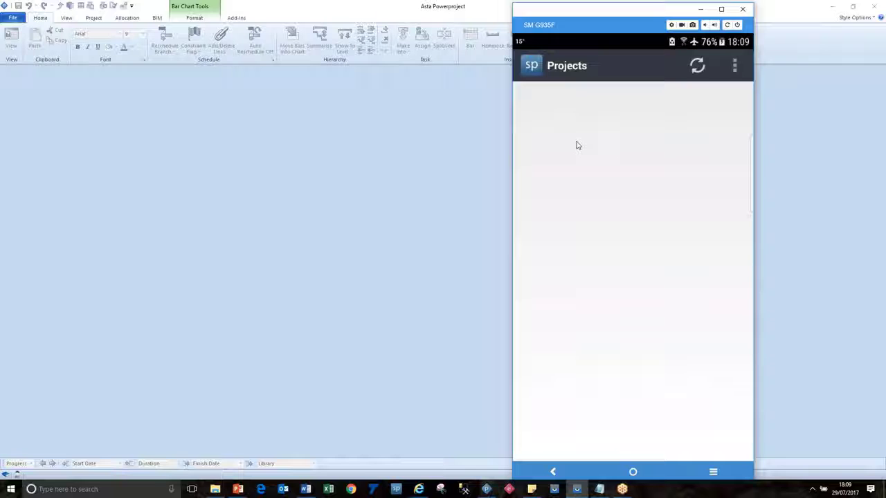
- Switch to Asta Powerproject and list the Site Progress Mobile jobs that are ready to import
{"action": "left_click", "coordinate": [318, 220]}
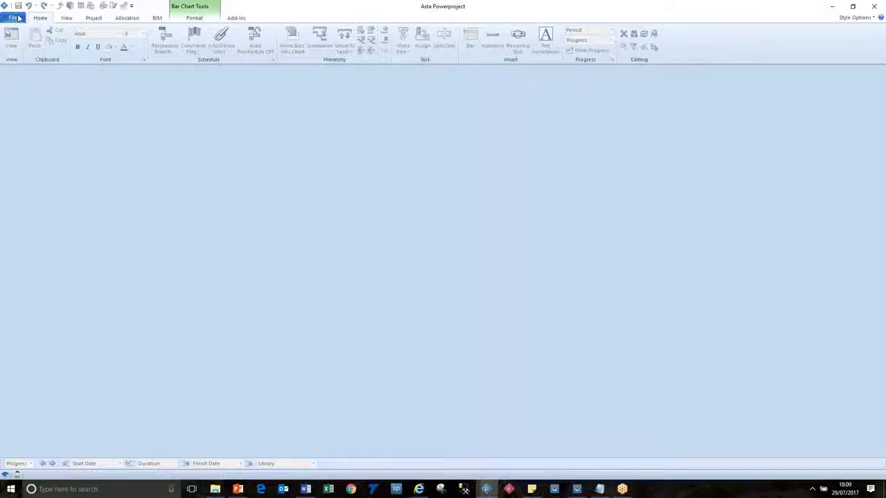
{"action": "left_click", "coordinate": [14, 18]}
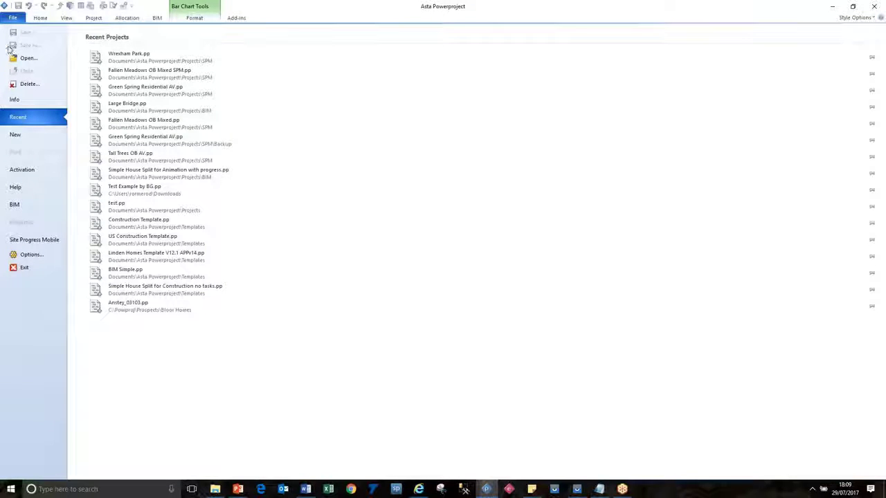
{"action": "left_click", "coordinate": [32, 239]}
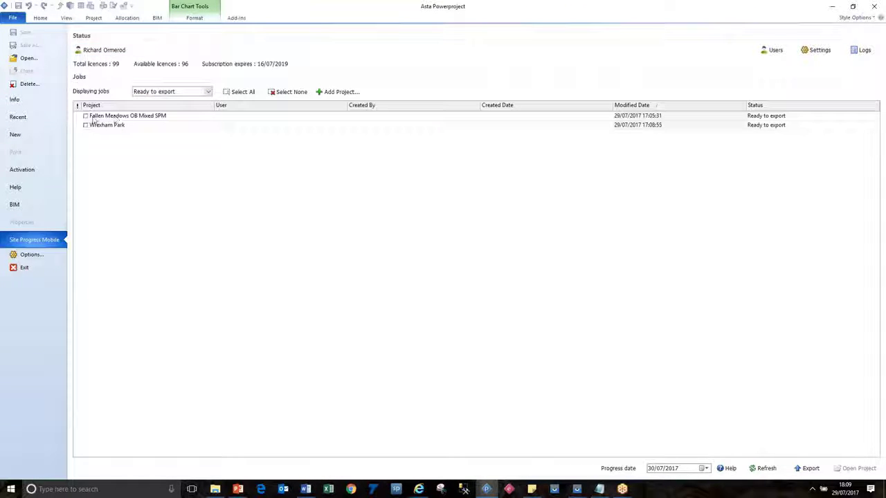
{"action": "left_click", "coordinate": [206, 91]}
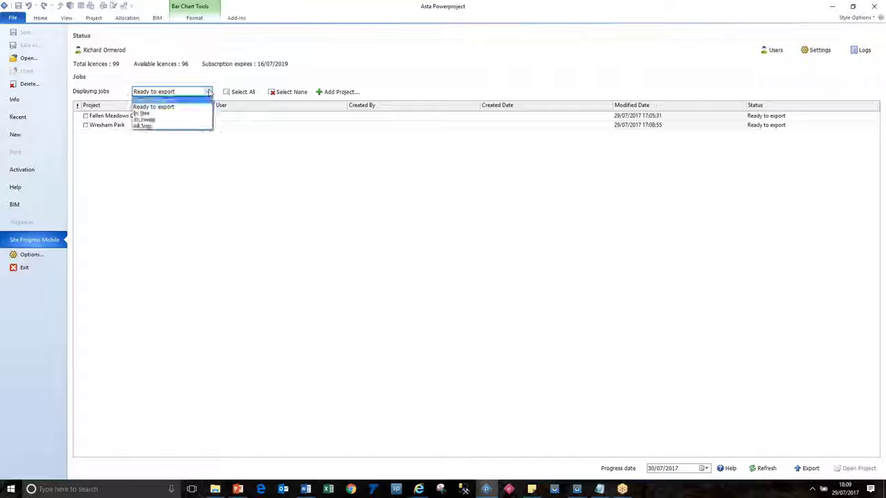
{"action": "left_click", "coordinate": [200, 107]}
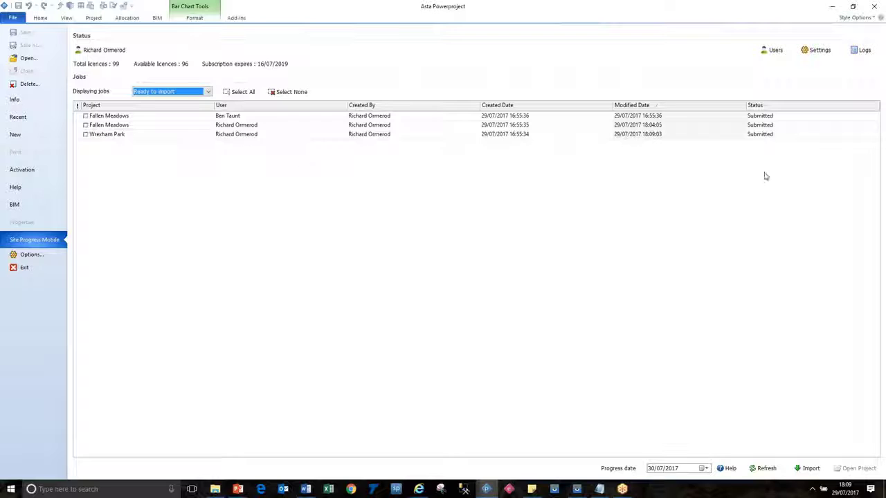
- Look at the status options available for the first submitted Fallen Meadows job, leaving its status as it is
{"action": "left_click", "coordinate": [759, 116]}
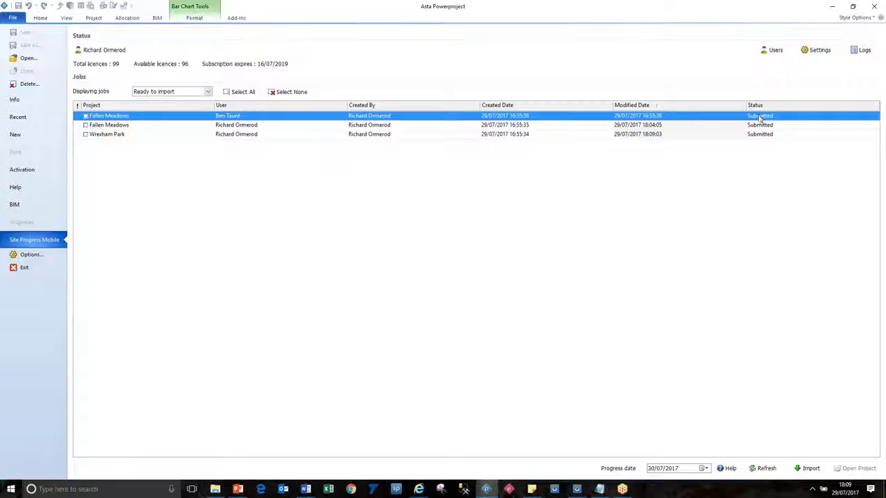
{"action": "right_click", "coordinate": [759, 117]}
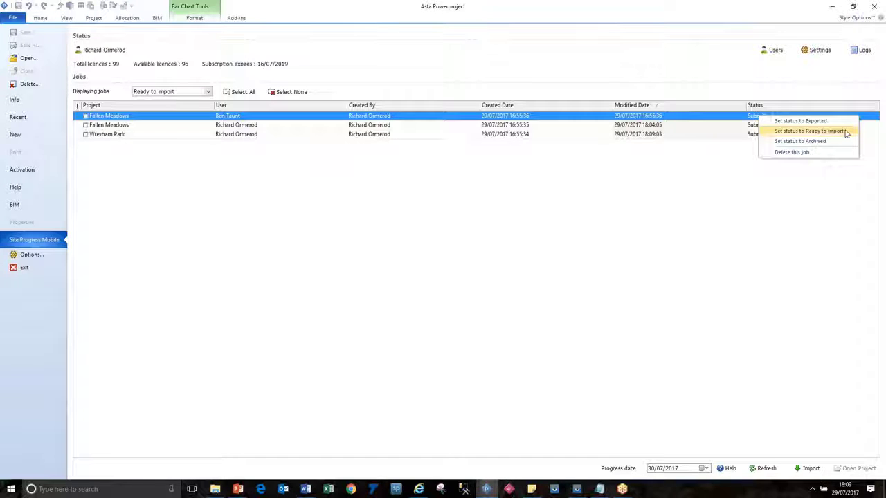
{"action": "left_click", "coordinate": [86, 177]}
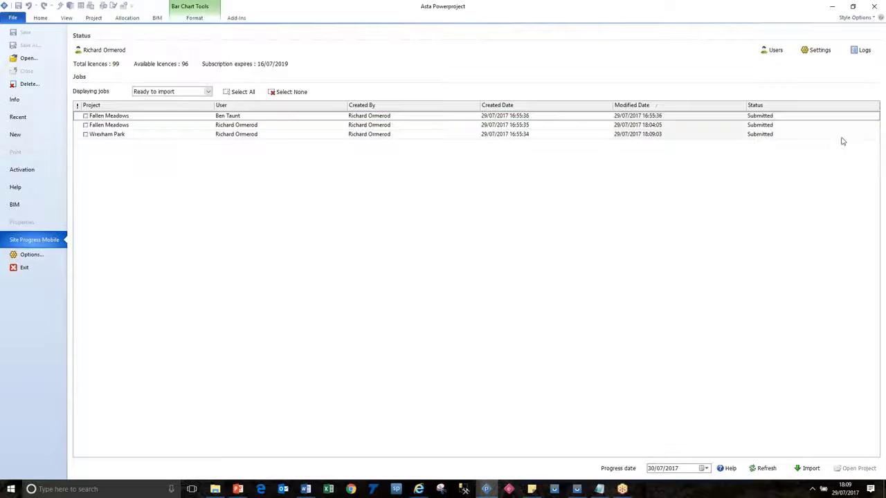
- Enable "Imported progress requires approval" in the Site Progress Mobile settings and save them
{"action": "left_click", "coordinate": [816, 50]}
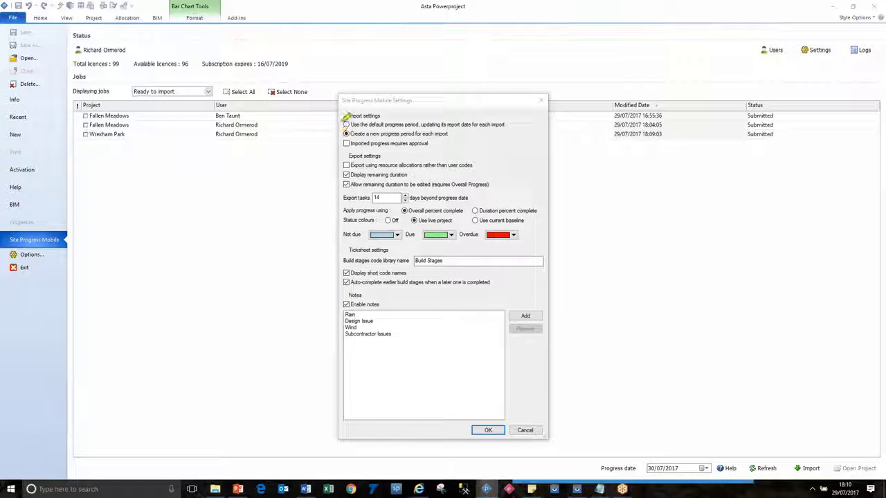
{"action": "mouse_move", "coordinate": [348, 115]}
{"action": "left_mouse_down"}
{"action": "mouse_move", "coordinate": [518, 115]}
{"action": "mouse_move", "coordinate": [516, 139]}
{"action": "mouse_move", "coordinate": [379, 144]}
{"action": "mouse_move", "coordinate": [346, 135]}
{"action": "mouse_move", "coordinate": [451, 129]}
{"action": "left_mouse_up"}
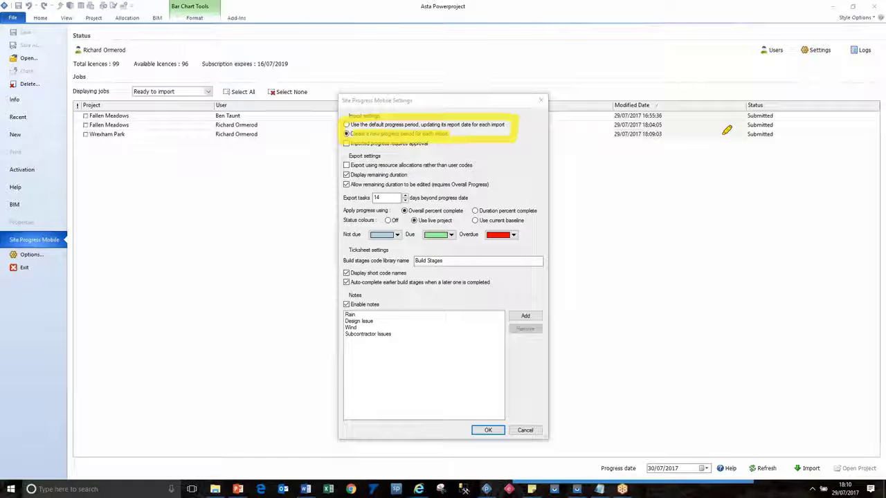
{"action": "key", "text": "Escape"}
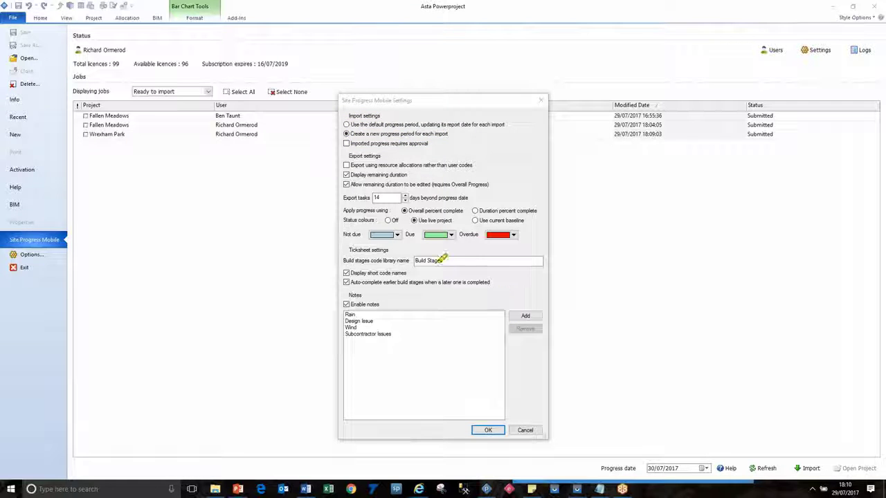
{"action": "left_click_drag", "start_coordinate": [352, 143], "coordinate": [432, 143]}
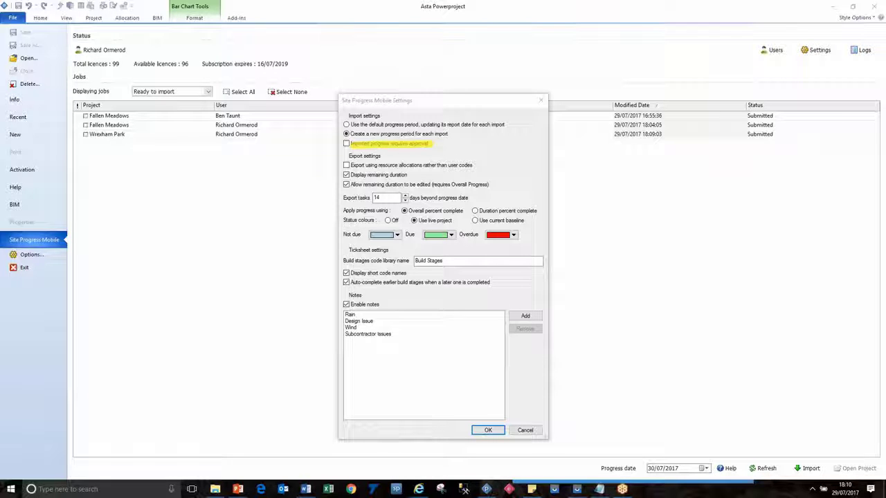
{"action": "key", "text": "Escape"}
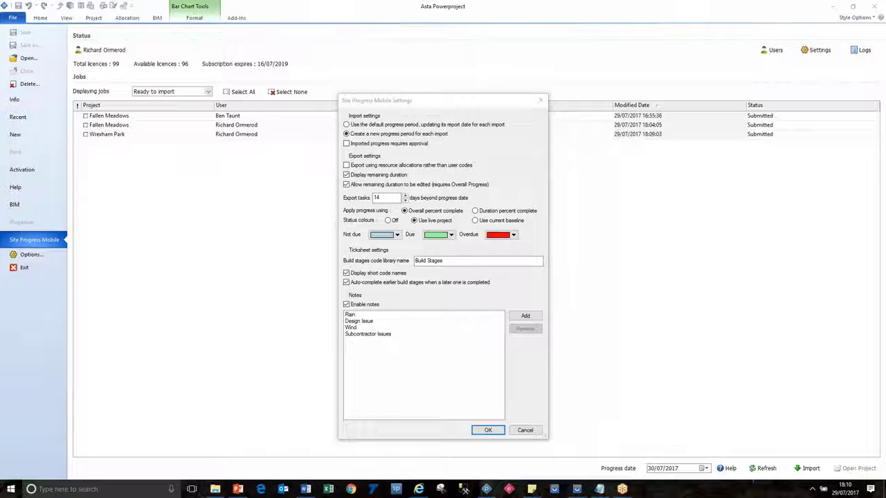
{"action": "left_click", "coordinate": [395, 144]}
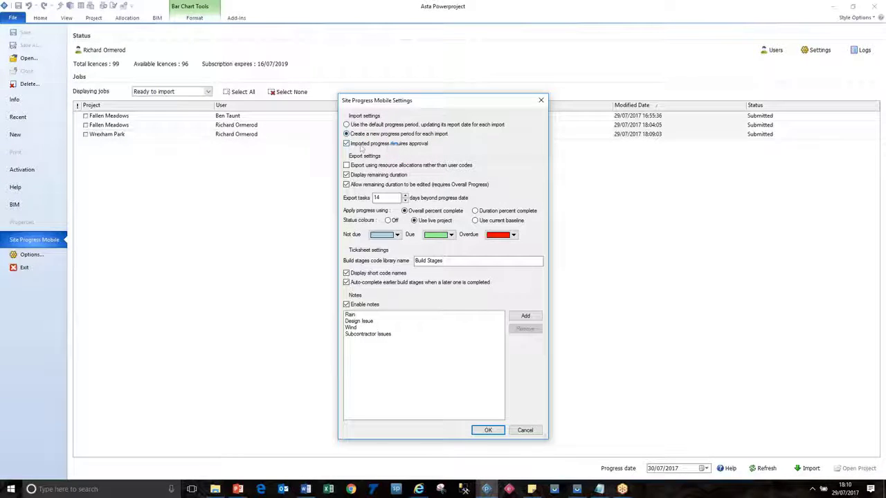
{"action": "left_click", "coordinate": [490, 431]}
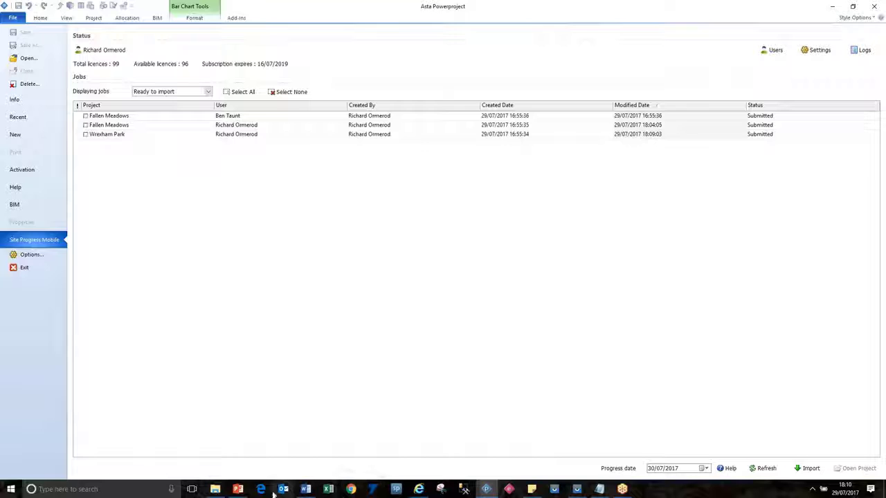
- Switch to PowerPoint to view the Sync & Reschedule stage on the overview slide, and return to Asta Powerproject
{"action": "left_click", "coordinate": [238, 489]}
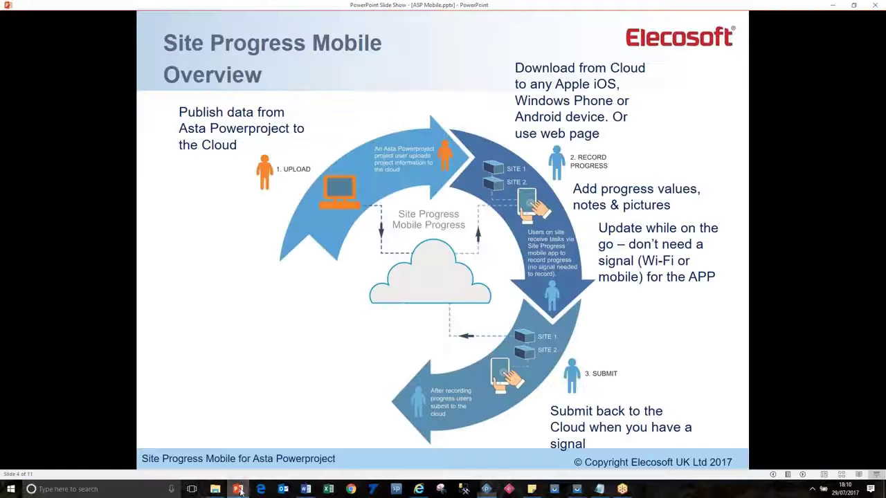
{"action": "left_click", "coordinate": [443, 368]}
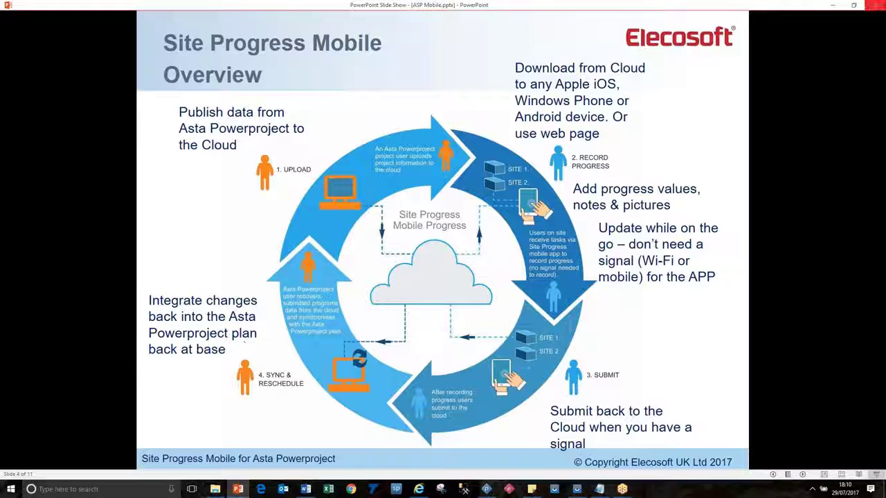
{"action": "left_click", "coordinate": [833, 6]}
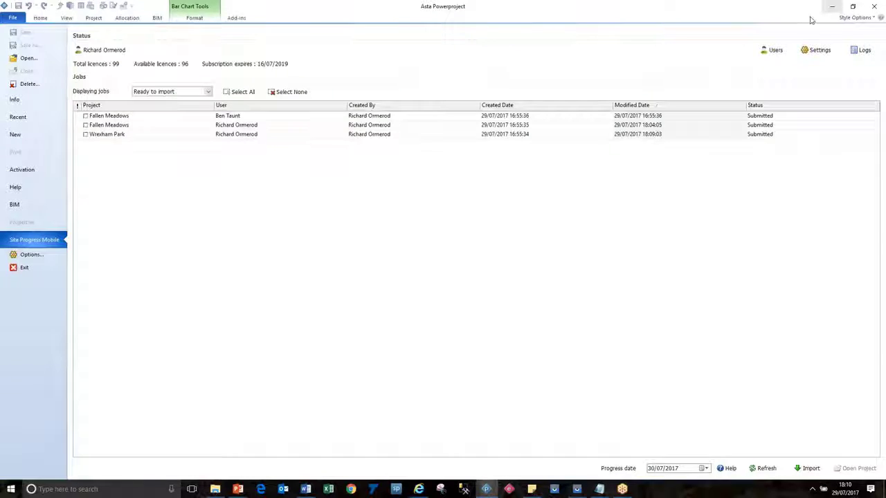
- Import all the submitted jobs for Fallen Meadows and Wrexham Park with the progress date 30/07/2017
{"action": "left_click", "coordinate": [85, 116]}
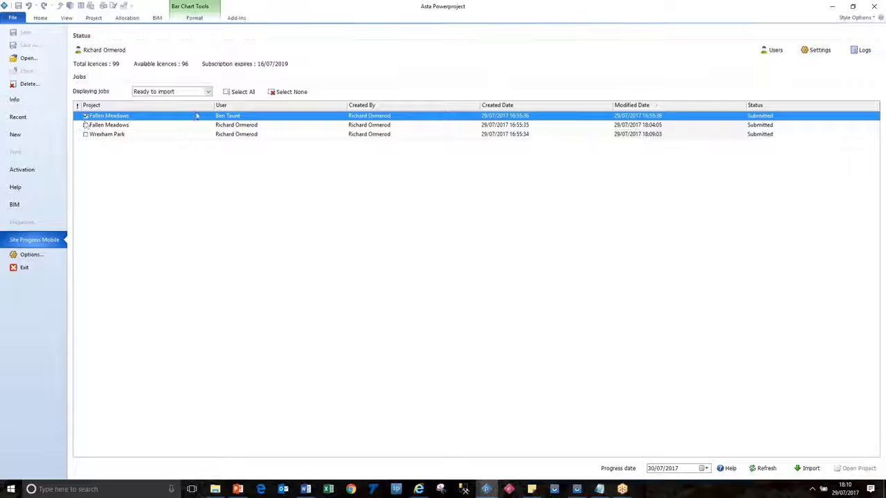
{"action": "left_click", "coordinate": [239, 91]}
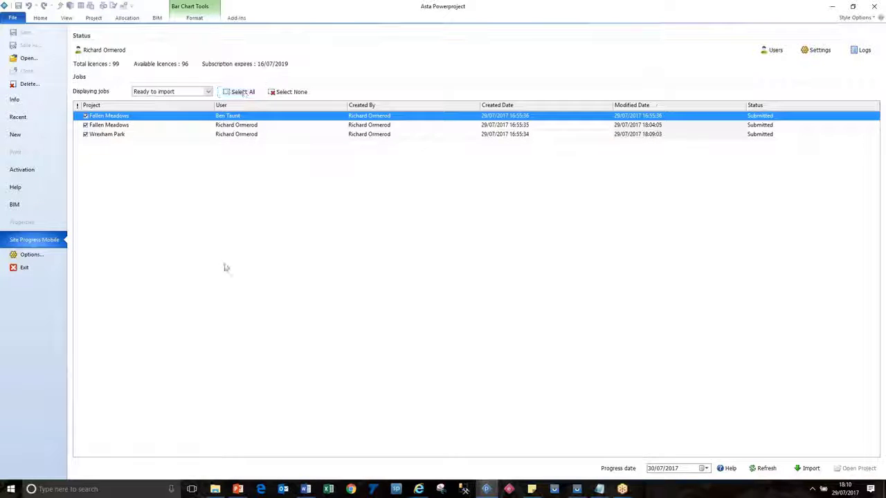
{"action": "left_click", "coordinate": [706, 468]}
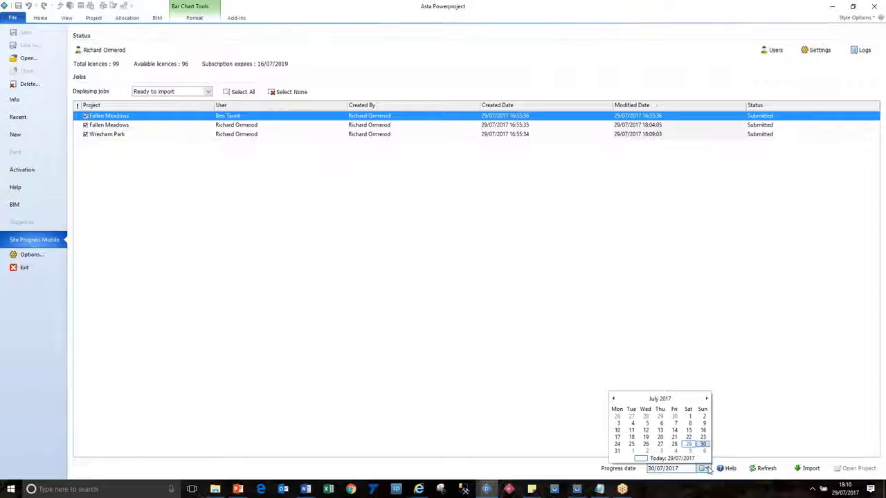
{"action": "left_click", "coordinate": [702, 446]}
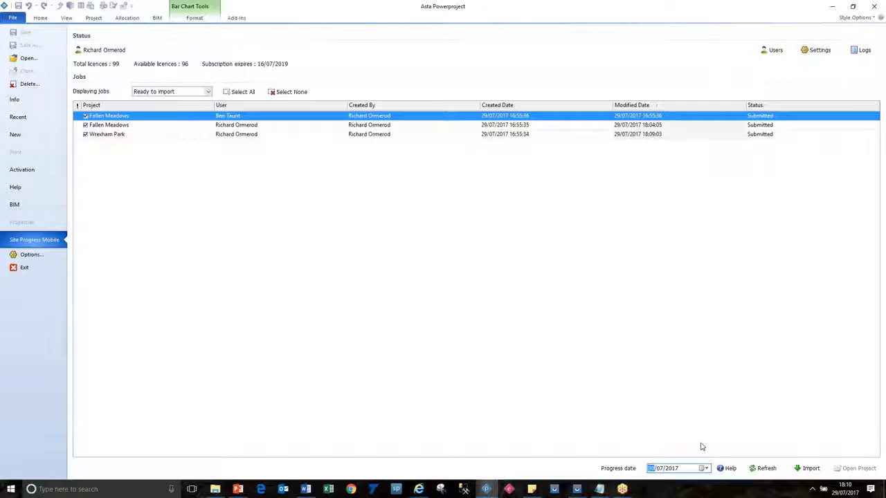
{"action": "left_click", "coordinate": [807, 470]}
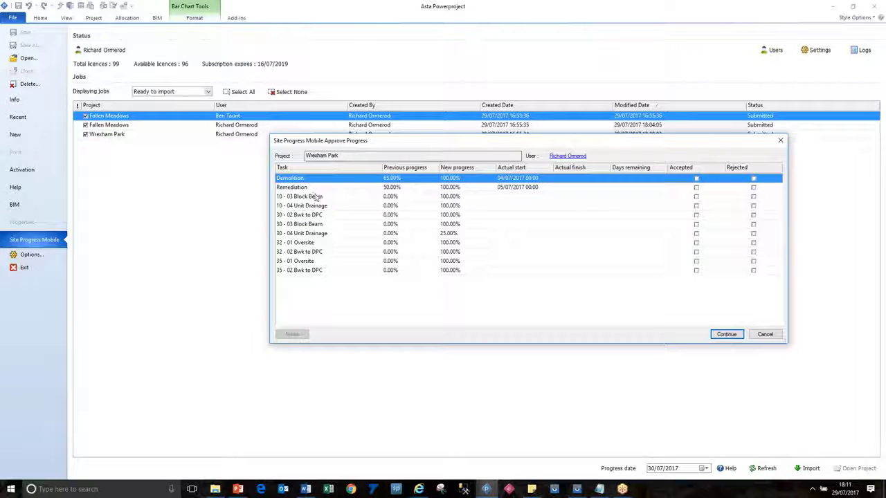
- Accept the new progress for every Wrexham Park task, from Demolition to 35 - 02 Bwk to DPC, and continue the import
{"action": "left_click", "coordinate": [499, 191]}
{"action": "left_click", "coordinate": [499, 182]}
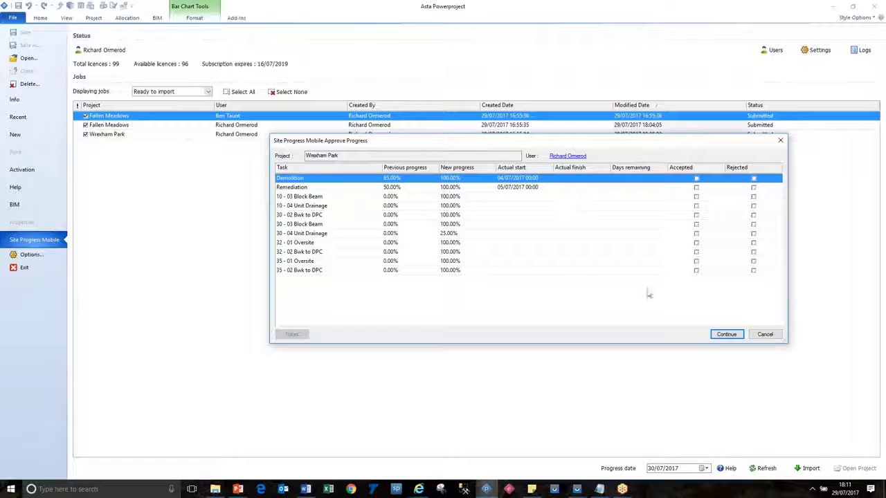
{"action": "left_click", "coordinate": [696, 178]}
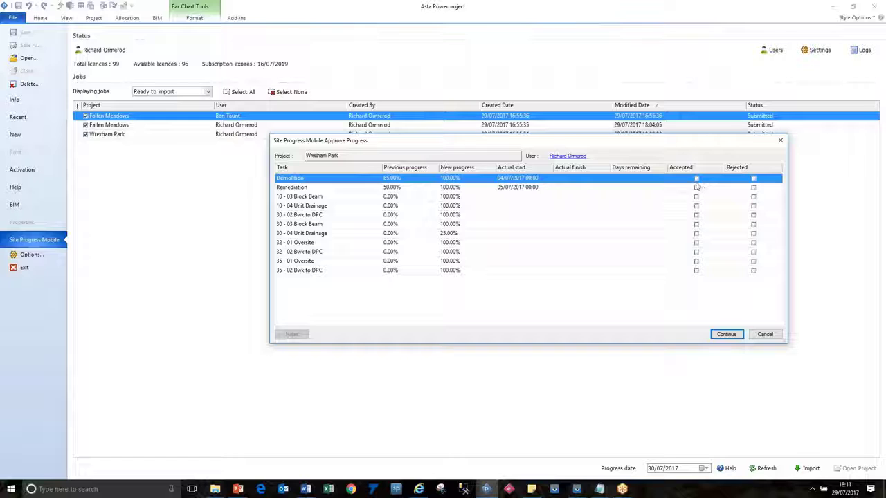
{"action": "left_click", "coordinate": [696, 270]}
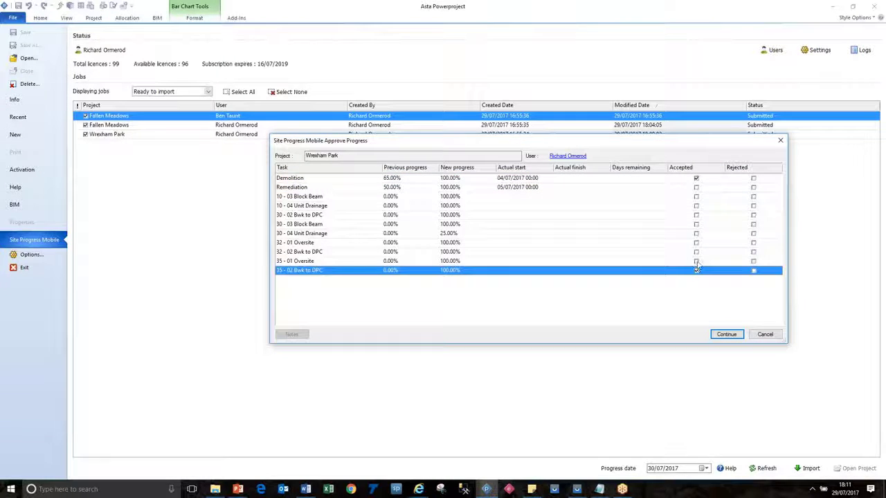
{"action": "left_click", "coordinate": [696, 260]}
{"action": "left_click", "coordinate": [696, 251]}
{"action": "left_click", "coordinate": [696, 242]}
{"action": "left_click", "coordinate": [696, 233]}
{"action": "left_click", "coordinate": [696, 224]}
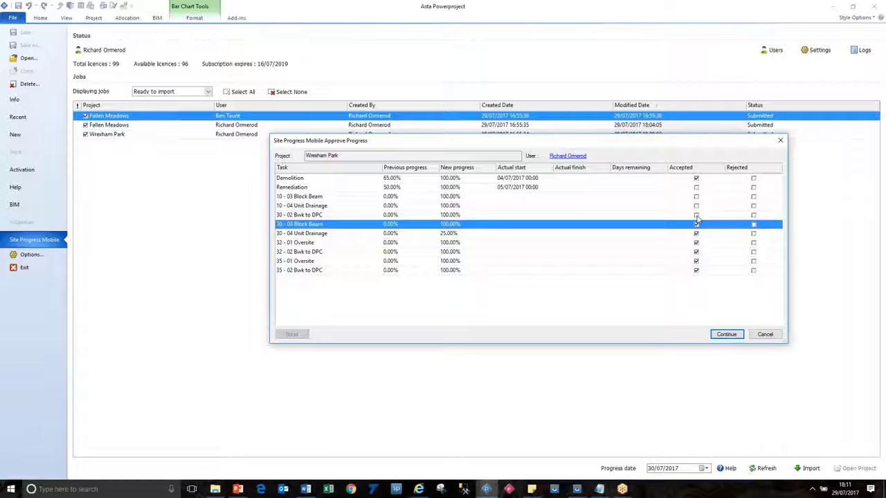
{"action": "left_click", "coordinate": [696, 215]}
{"action": "left_click", "coordinate": [696, 206]}
{"action": "left_click", "coordinate": [696, 196]}
{"action": "left_click", "coordinate": [696, 186]}
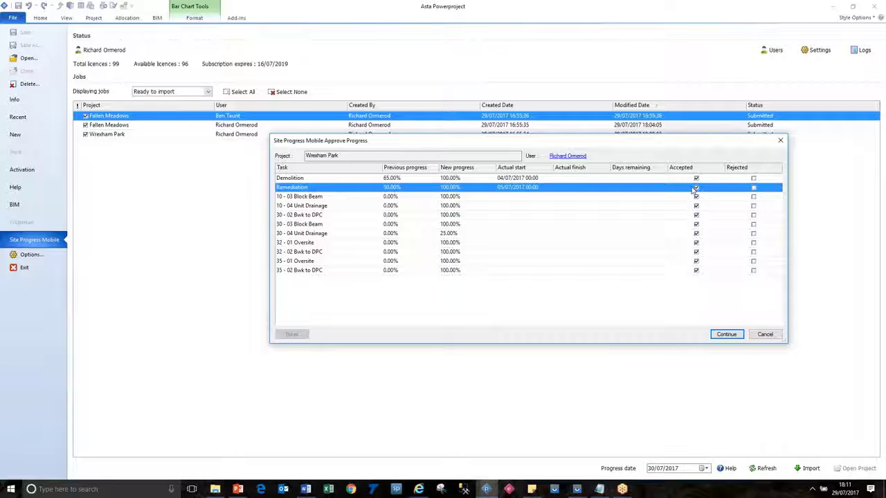
{"action": "left_click", "coordinate": [732, 337]}
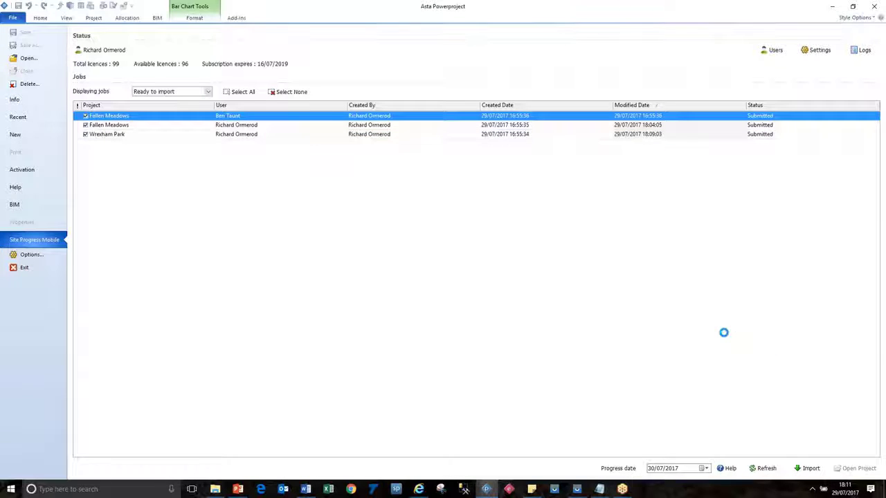
- Accept the Fallen Meadows progress for Demolish Existing Structures, Excavate to RL and Trial Pit #1, leaving Trial Analysis #1 unaccepted
{"action": "left_click", "coordinate": [696, 178]}
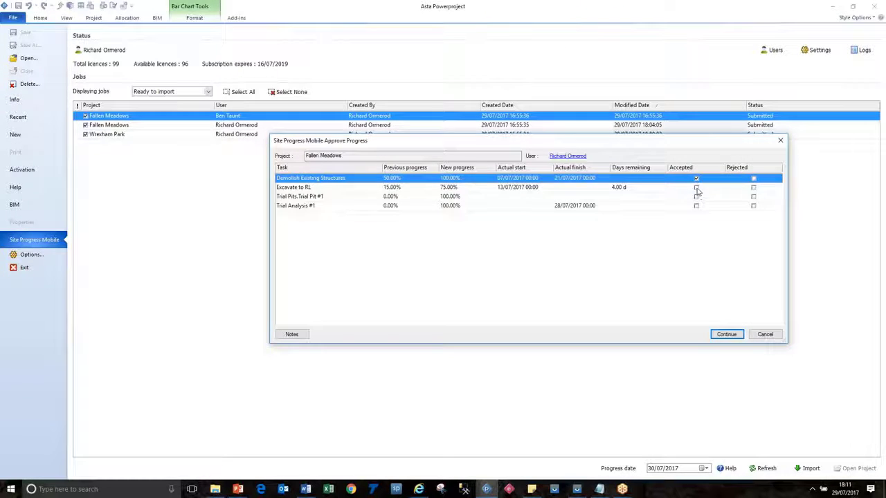
{"action": "left_click", "coordinate": [696, 188]}
{"action": "left_click", "coordinate": [696, 197]}
{"action": "left_click", "coordinate": [696, 206]}
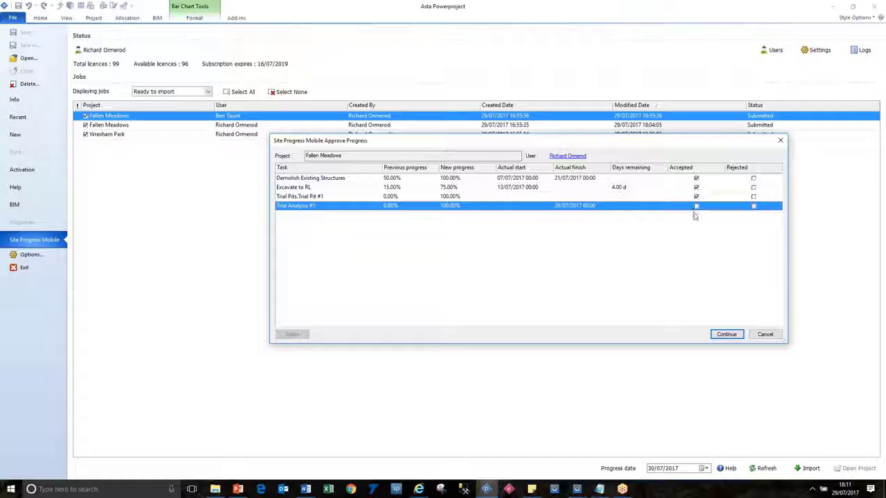
{"action": "left_click", "coordinate": [696, 206]}
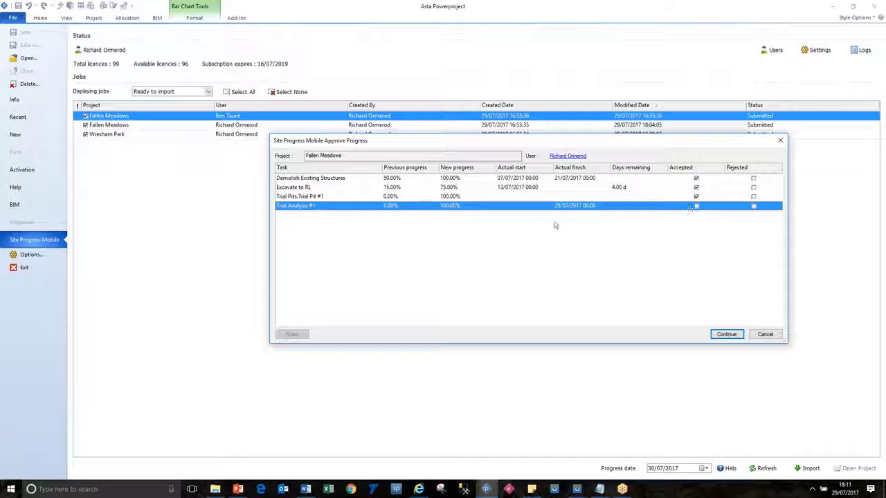
- Review the previous progress, actual dates and days remaining submitted for the Fallen Meadows tasks
{"action": "left_click", "coordinate": [405, 198]}
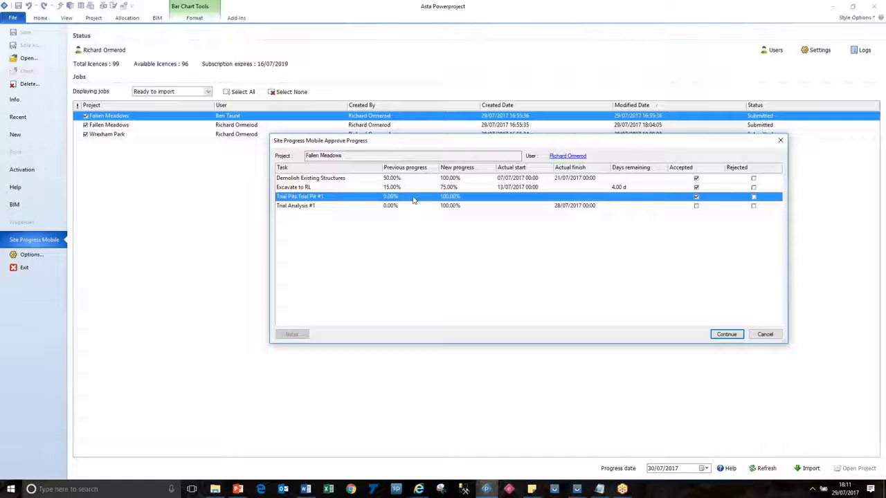
{"action": "left_click", "coordinate": [517, 187]}
{"action": "left_click", "coordinate": [515, 178]}
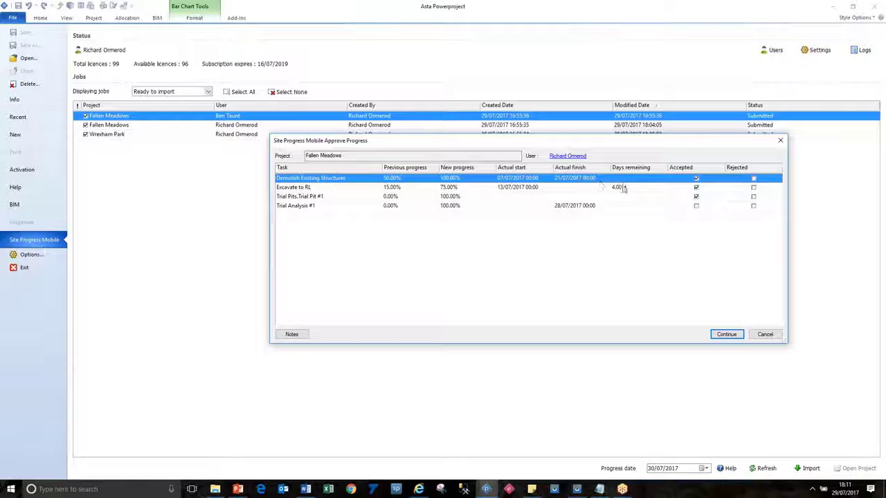
{"action": "left_click", "coordinate": [623, 187]}
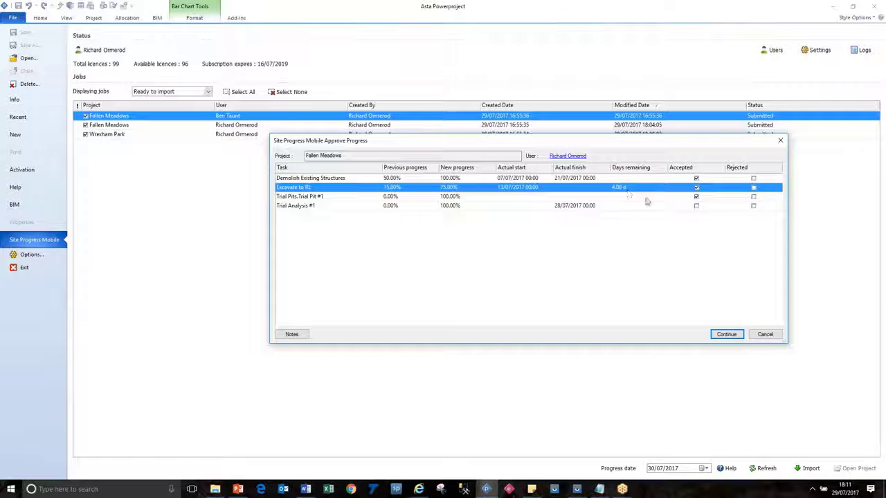
- Accept the Fallen Meadows progress for Trial Analysis #1 and Temporary roads and complete the import
{"action": "left_click", "coordinate": [697, 205]}
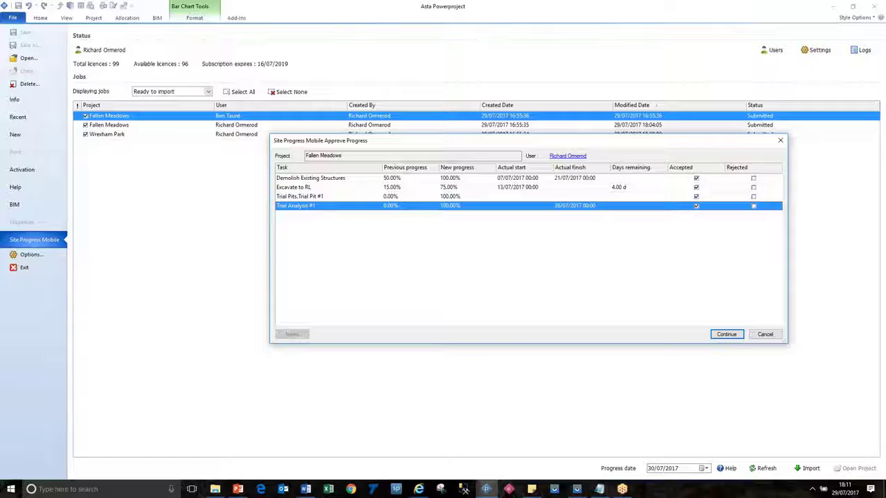
{"action": "left_click", "coordinate": [727, 334]}
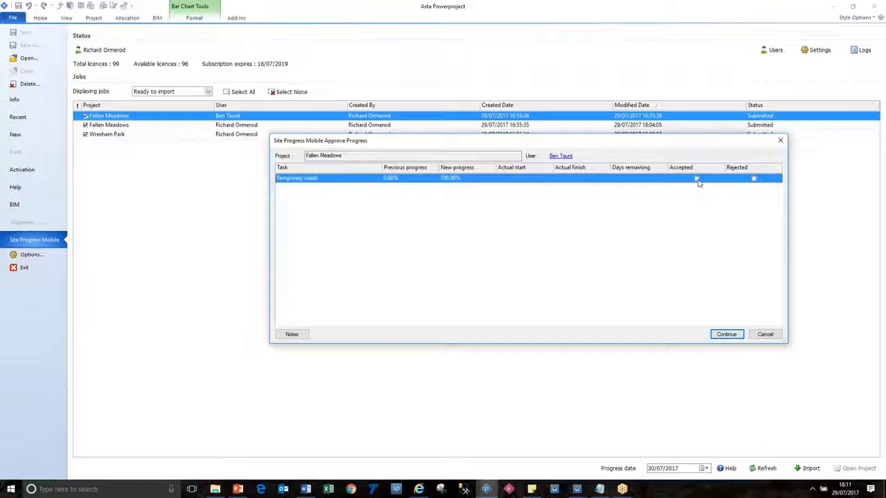
{"action": "left_click", "coordinate": [697, 179]}
{"action": "left_click", "coordinate": [726, 335]}
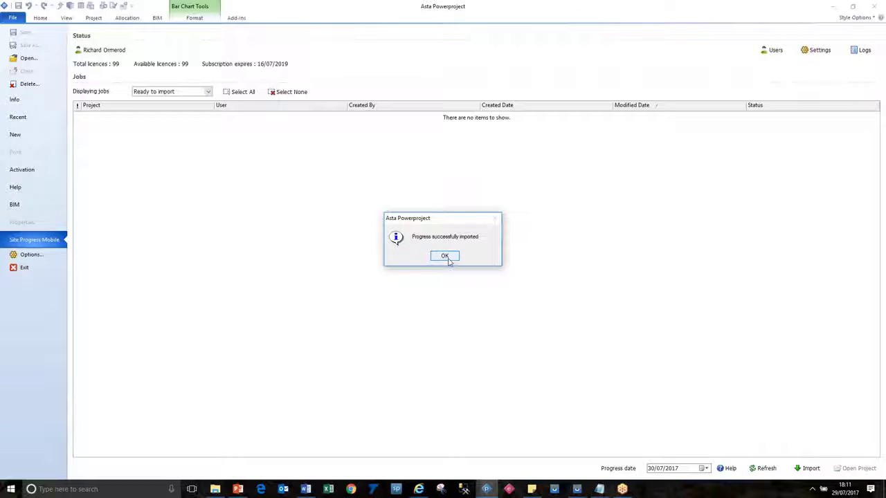
{"action": "left_click", "coordinate": [445, 257]}
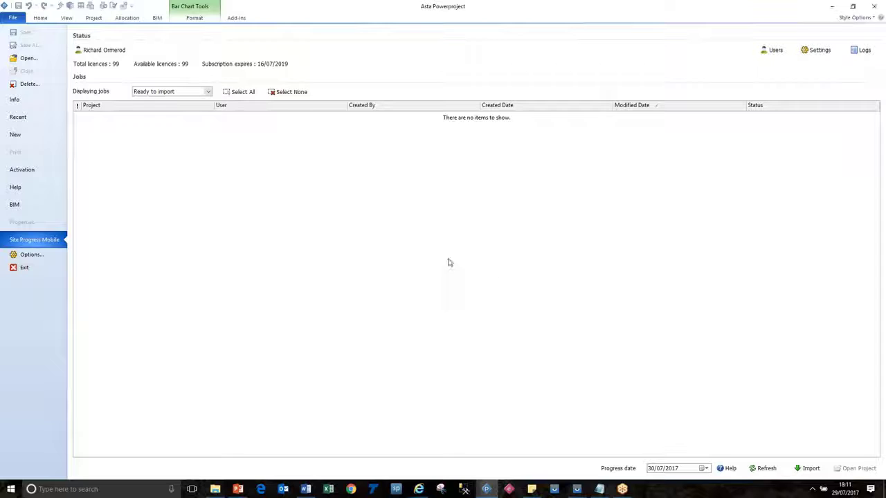
- Open the recent project Fallen Meadows OB Mixed SPM.pp
{"action": "left_click", "coordinate": [40, 18]}
{"action": "left_click", "coordinate": [14, 20]}
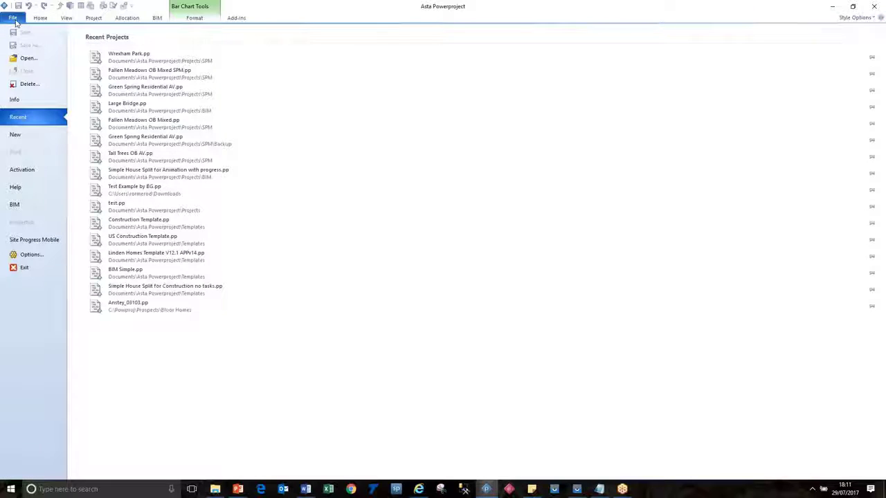
{"action": "left_click", "coordinate": [149, 73]}
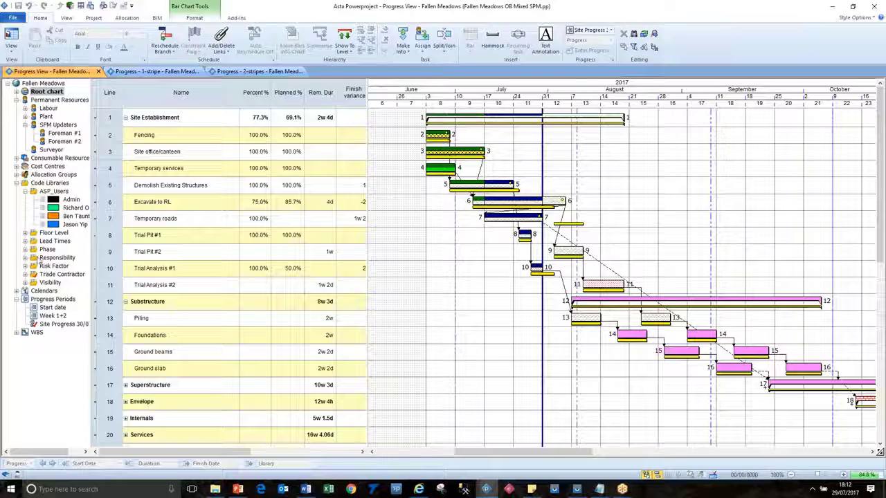
- Rename the Site Progress 30/07/2017 progress period as Week 3+4 and set its fill colour to bright blue
{"action": "right_click", "coordinate": [61, 326]}
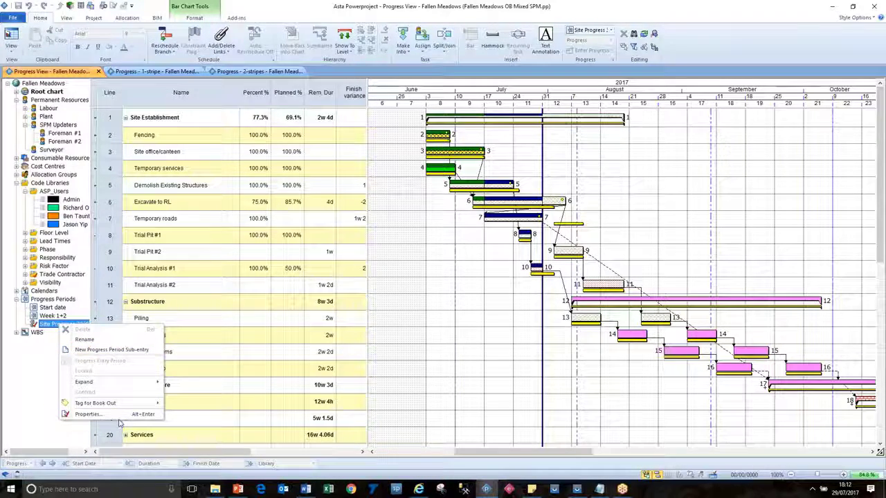
{"action": "left_click", "coordinate": [89, 414]}
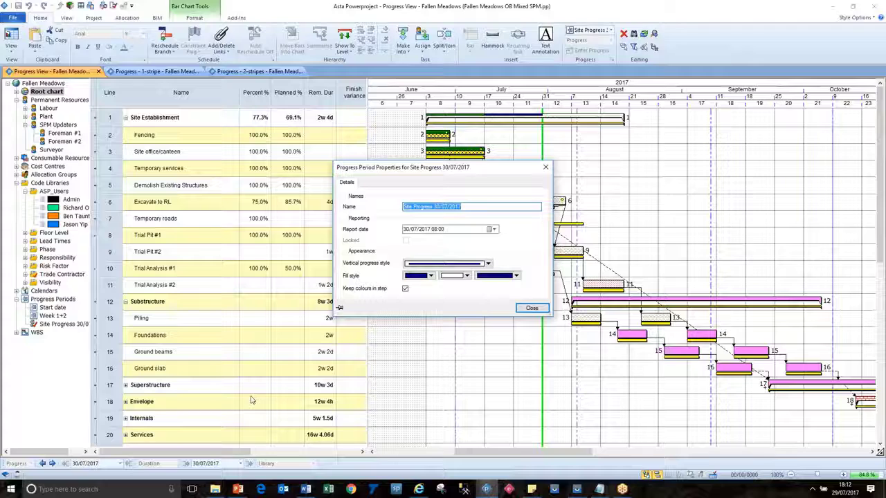
{"action": "type", "text": "Week "}
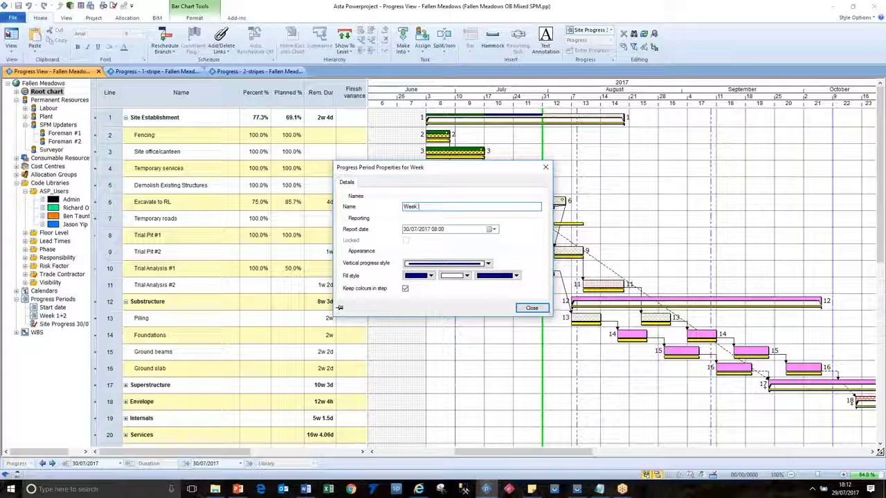
{"action": "type", "text": "3+4"}
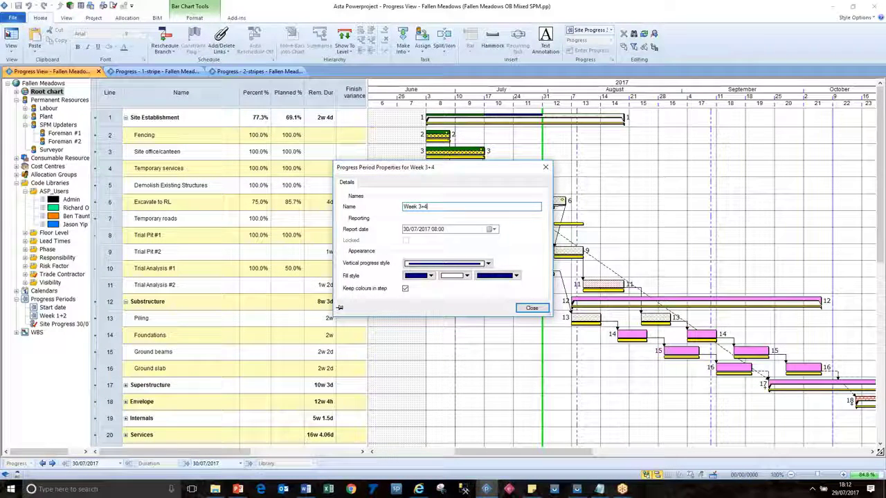
{"action": "left_click", "coordinate": [429, 276]}
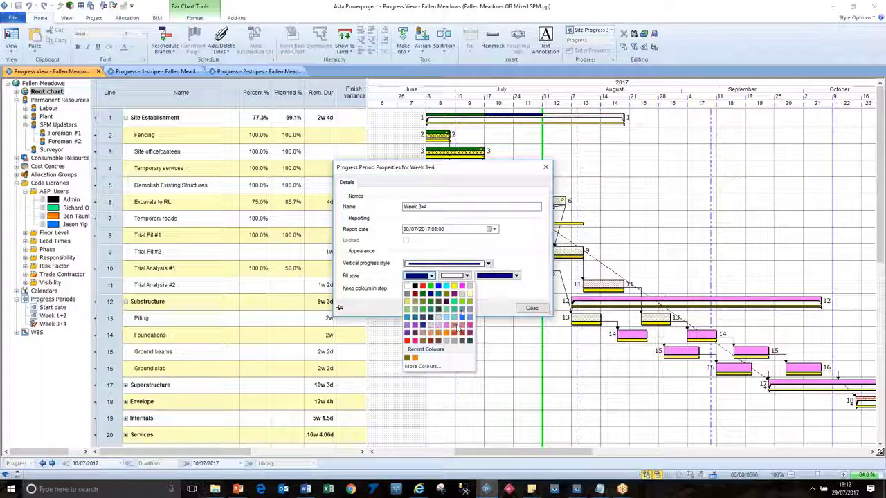
{"action": "left_click", "coordinate": [439, 287]}
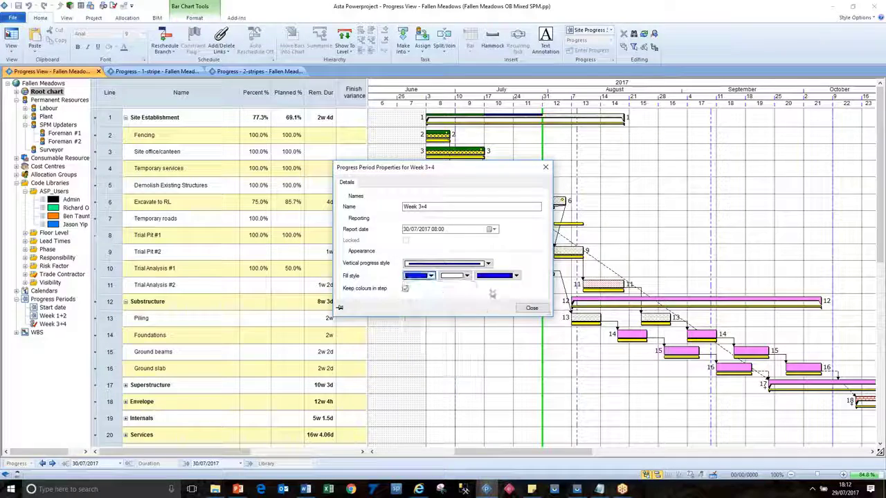
{"action": "left_click", "coordinate": [531, 308]}
{"action": "left_click", "coordinate": [486, 316]}
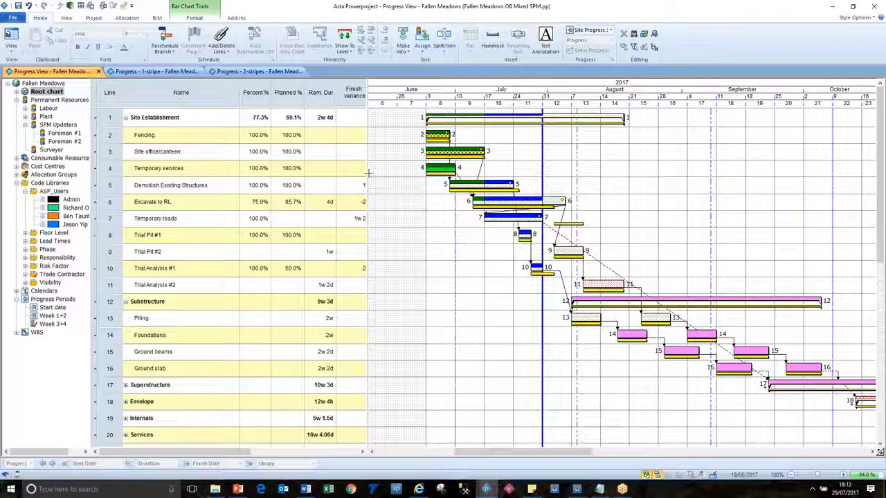
- Widen the spreadsheet to include the Attachments and Notes columns and read the notes for Demolish Existing Structures and Site office/canteen
{"action": "left_click_drag", "start_coordinate": [369, 173], "coordinate": [495, 180]}
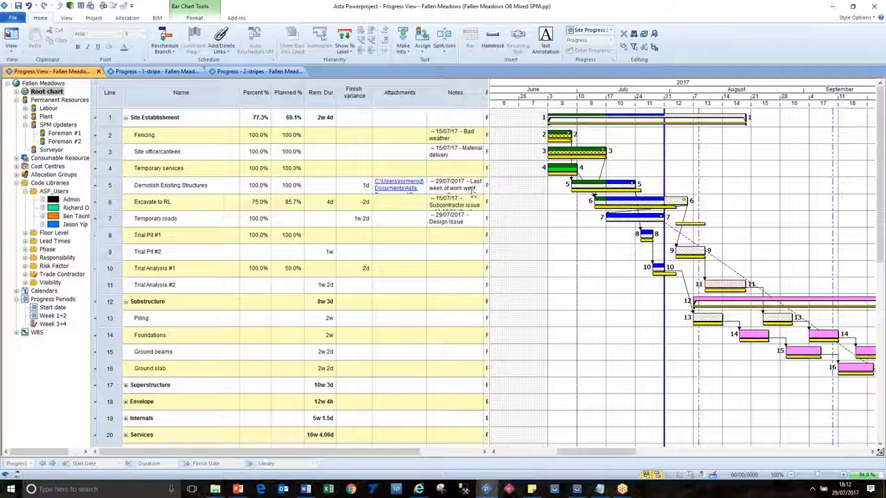
{"action": "left_click", "coordinate": [467, 189]}
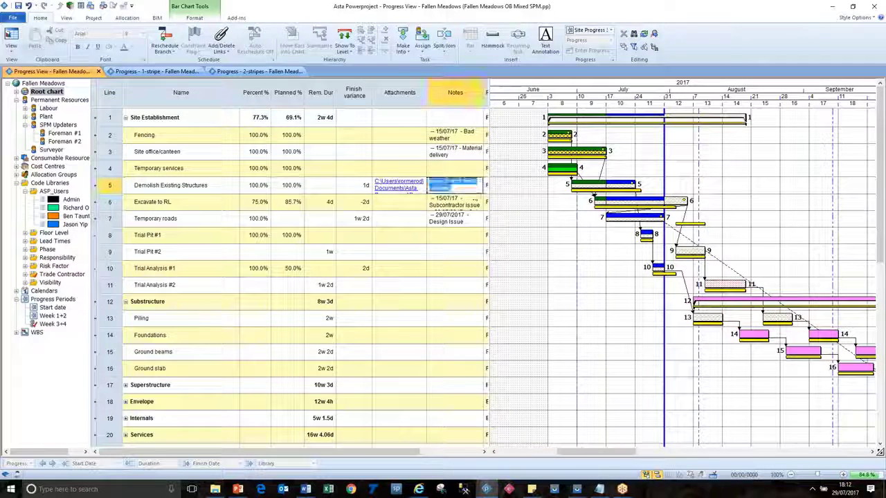
{"action": "left_click", "coordinate": [462, 188]}
{"action": "left_click_drag", "start_coordinate": [463, 188], "coordinate": [424, 171]}
{"action": "left_click", "coordinate": [524, 199]}
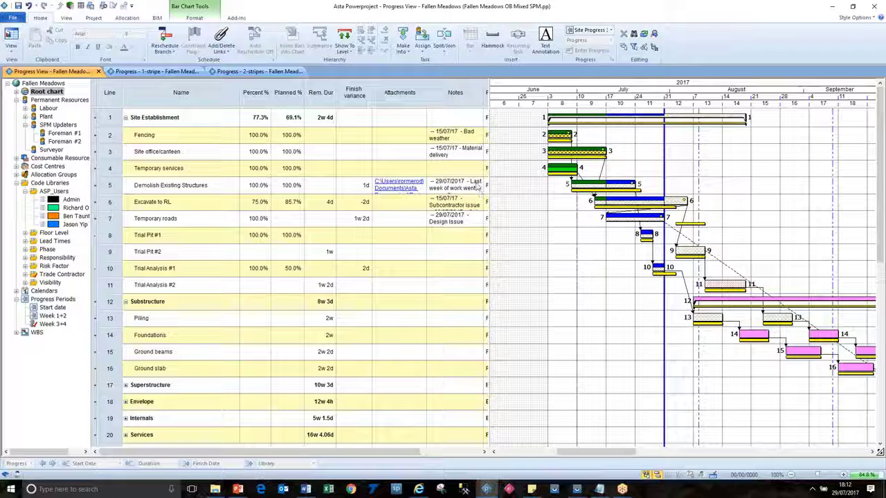
{"action": "left_click", "coordinate": [477, 155]}
{"action": "left_click", "coordinate": [479, 155]}
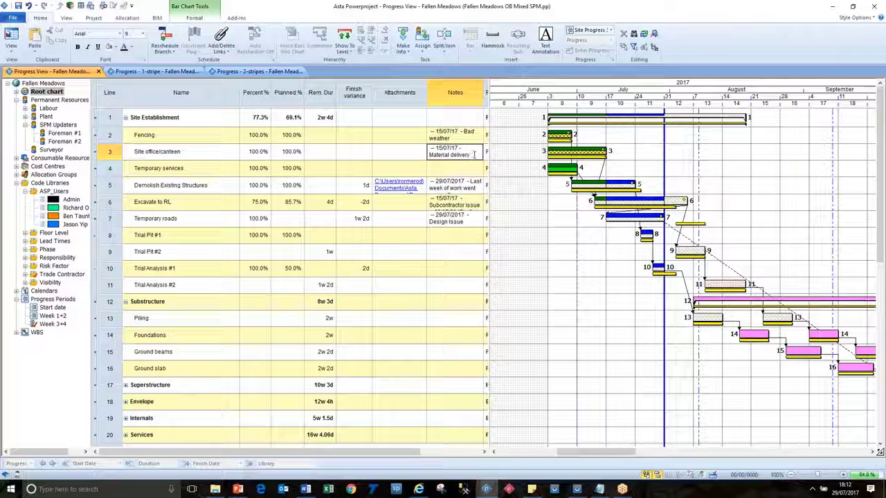
{"action": "left_click", "coordinate": [553, 233]}
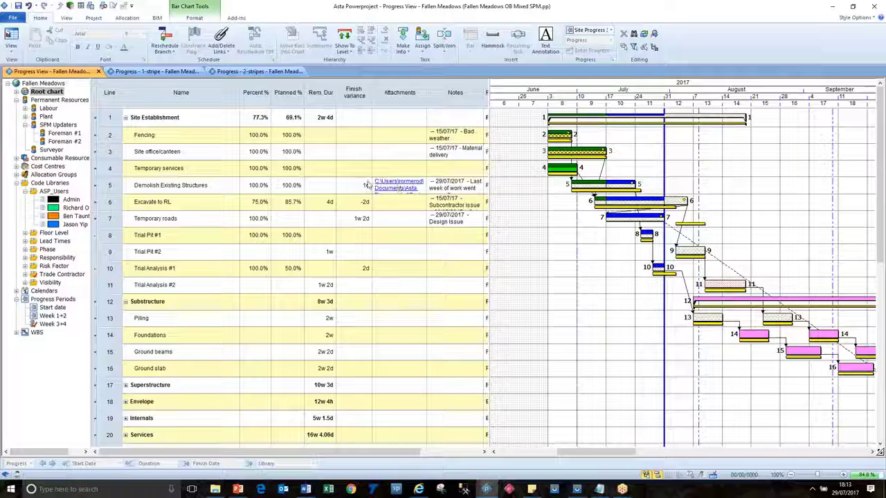
- Check the file location set for Site Progress Mobile Photos in the project options
{"action": "left_click", "coordinate": [13, 18]}
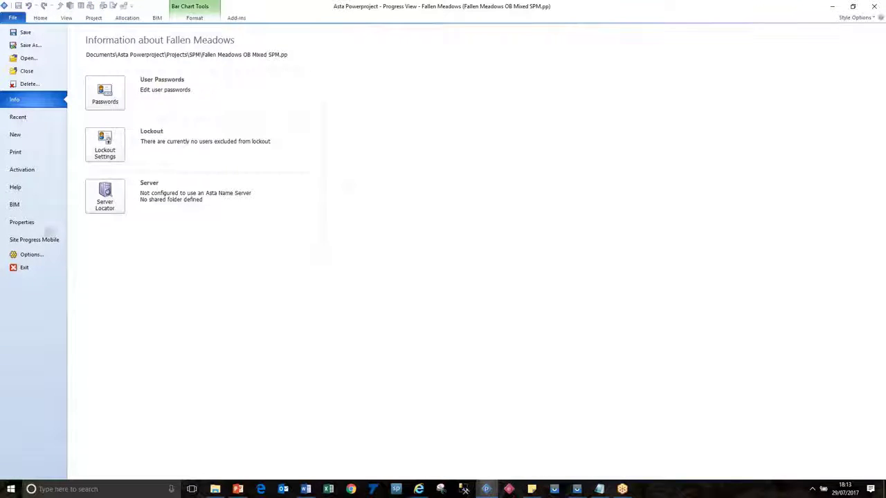
{"action": "left_click", "coordinate": [52, 256]}
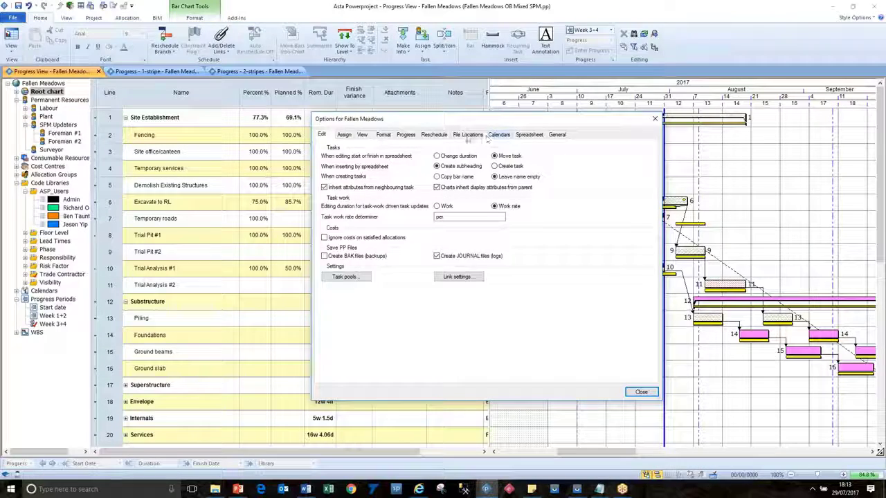
{"action": "left_click", "coordinate": [469, 134]}
{"action": "left_click", "coordinate": [418, 265]}
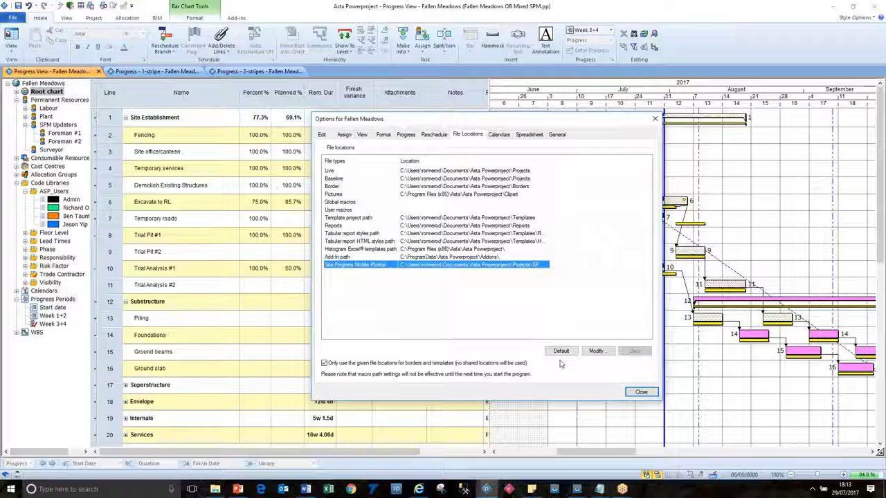
{"action": "left_click", "coordinate": [642, 392]}
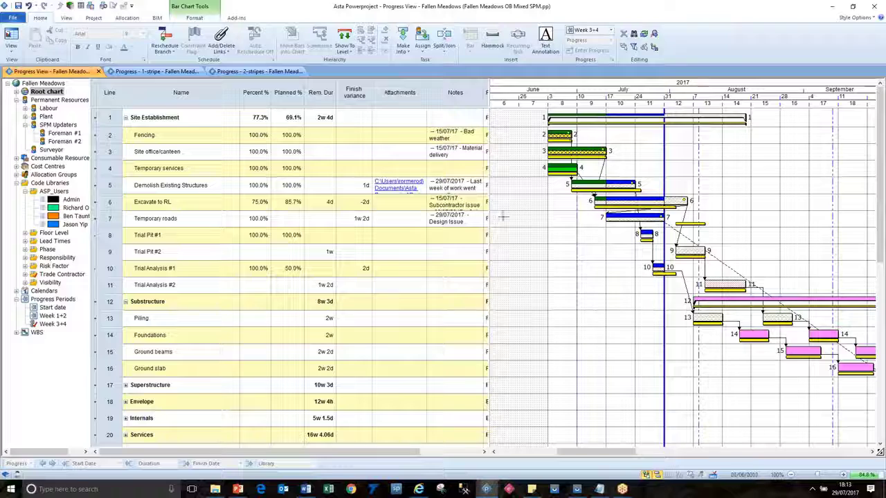
- View the photo attached to Demolish Existing Structures and close it
{"action": "left_click", "coordinate": [408, 192]}
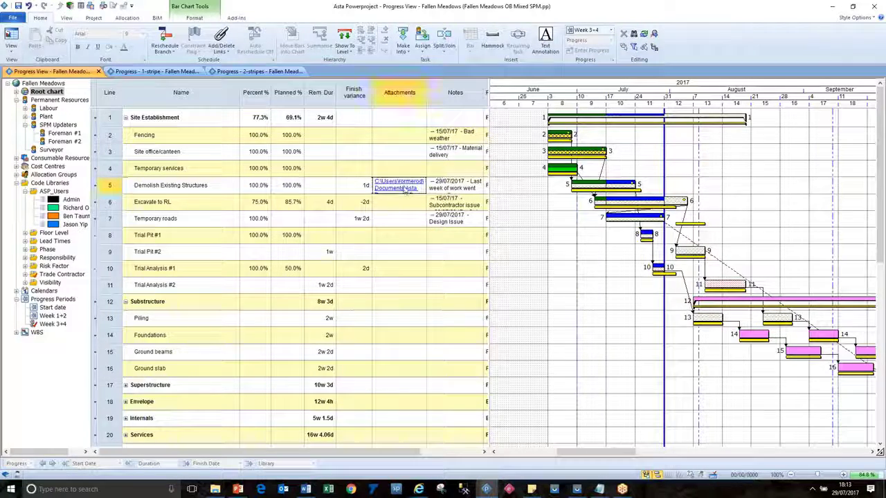
{"action": "left_click", "coordinate": [408, 189]}
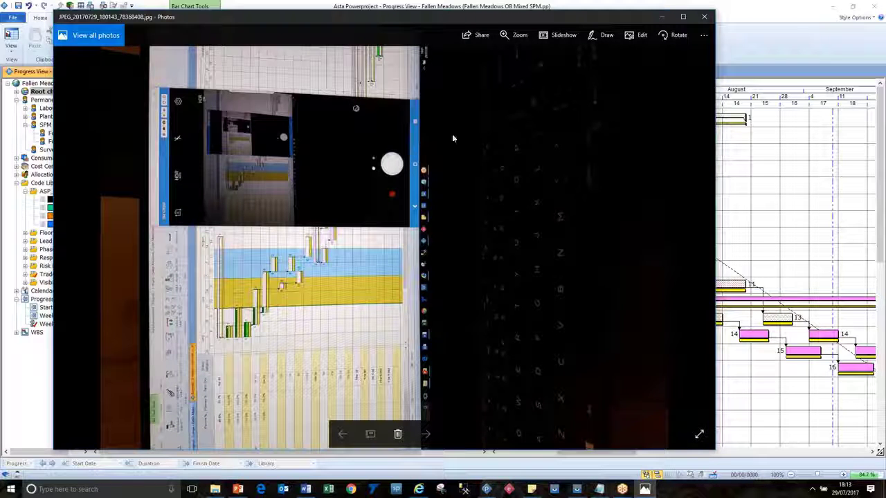
{"action": "left_click", "coordinate": [704, 18]}
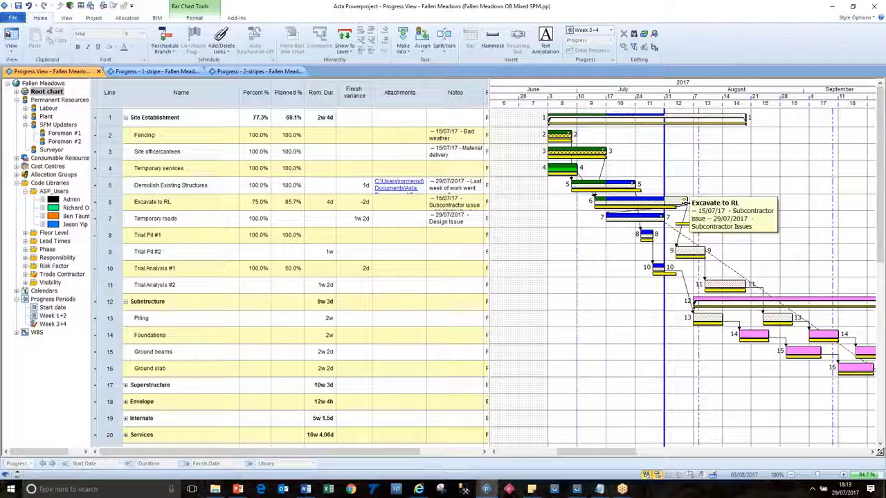
- Shorten the Excavate to RL bar to finish on 02/08/2017 with a remaining duration of 3 days
{"action": "mouse_move", "coordinate": [683, 205]}
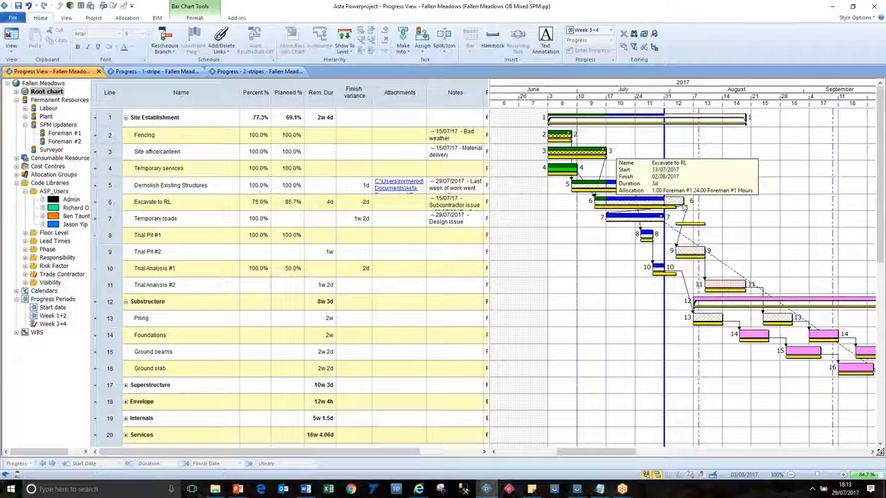
{"action": "left_click_drag", "start_coordinate": [683, 206], "coordinate": [674, 205]}
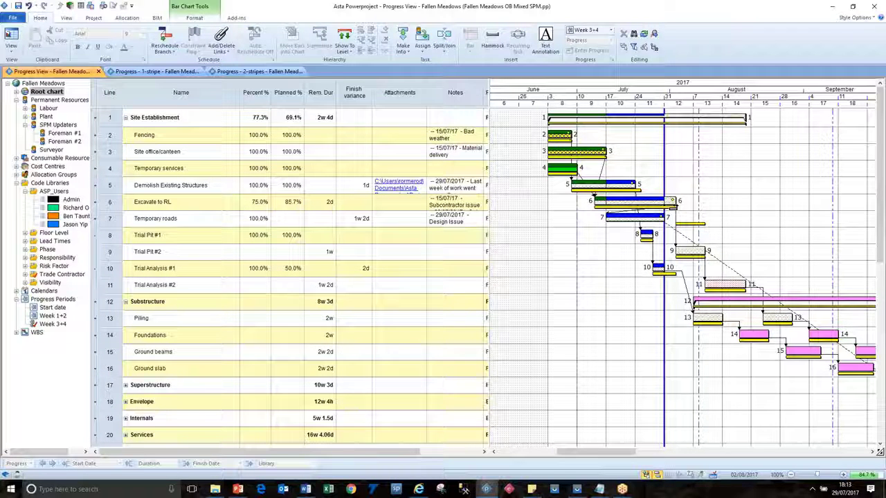
{"action": "left_click", "coordinate": [676, 201]}
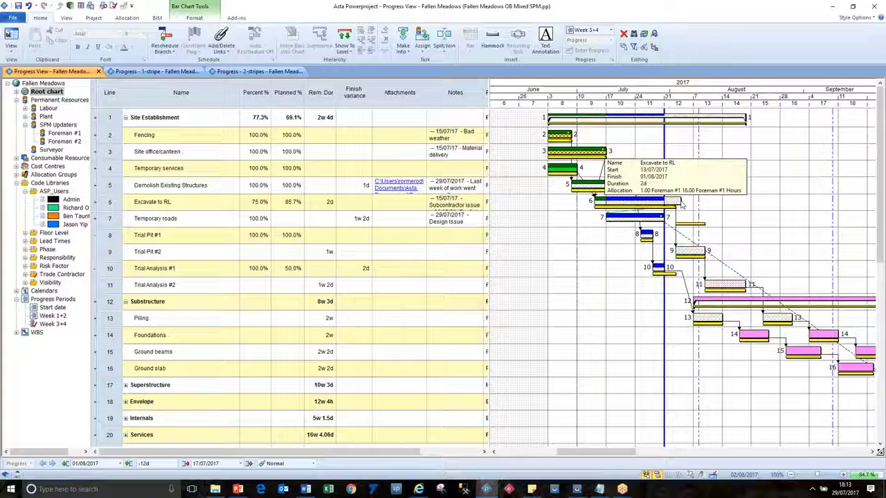
{"action": "left_click_drag", "start_coordinate": [681, 203], "coordinate": [711, 201]}
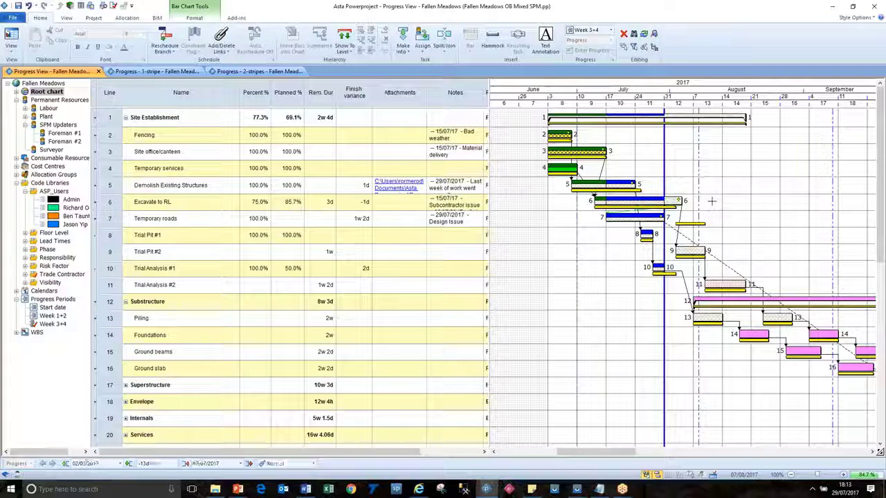
- Reschedule the Fallen Meadows programme, straightening the progress line to the Week 3+4 progress entry period
{"action": "left_click", "coordinate": [164, 38]}
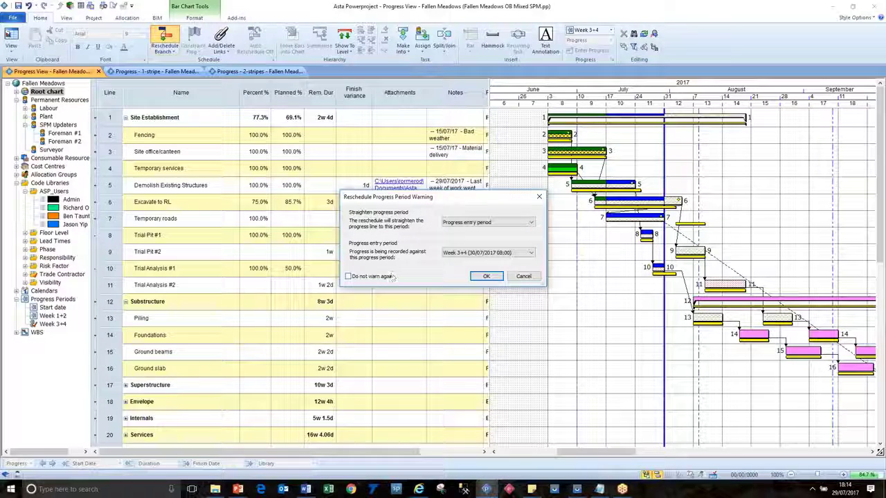
{"action": "left_click", "coordinate": [486, 276]}
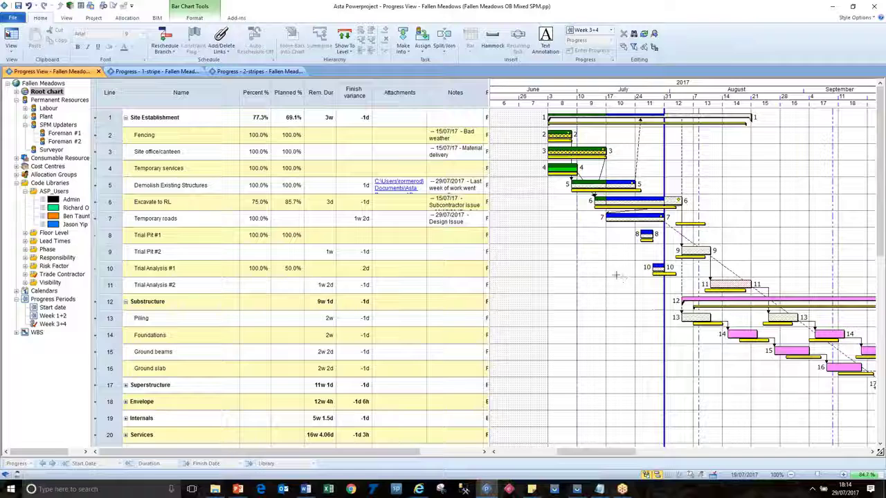
{"action": "left_click", "coordinate": [202, 215]}
{"action": "left_click", "coordinate": [203, 215]}
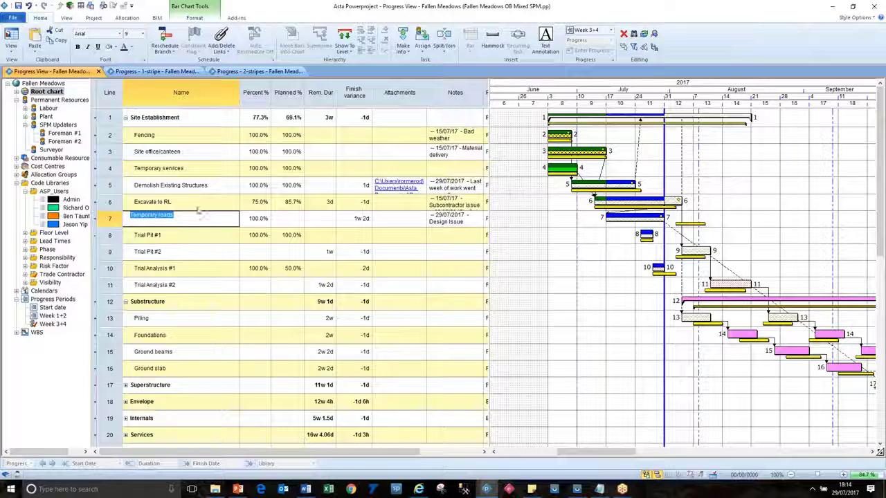
{"action": "key", "text": "Up"}
{"action": "left_click", "coordinate": [583, 264]}
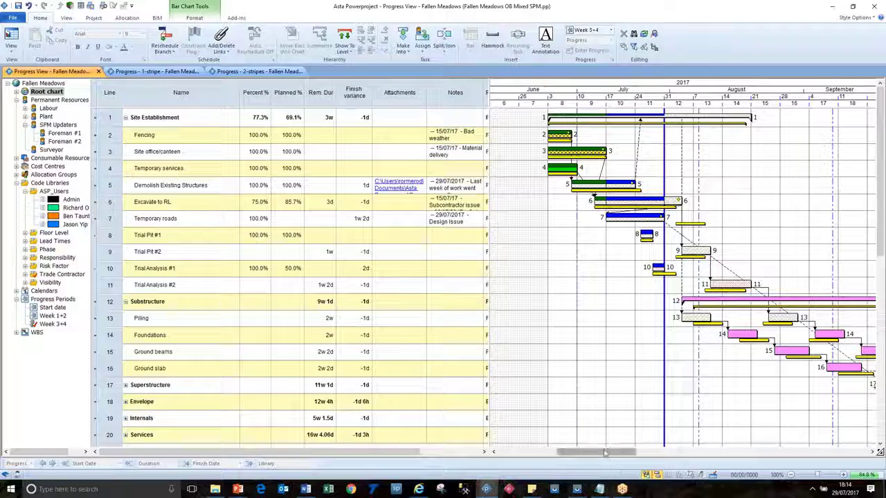
- Save the rescheduled Fallen Meadows project
{"action": "left_click_drag", "start_coordinate": [605, 452], "coordinate": [614, 452]}
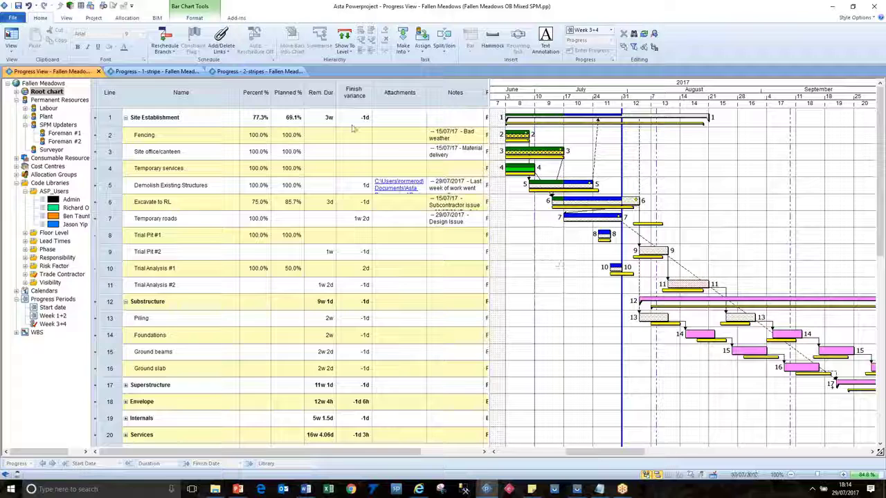
{"action": "left_click", "coordinate": [19, 5]}
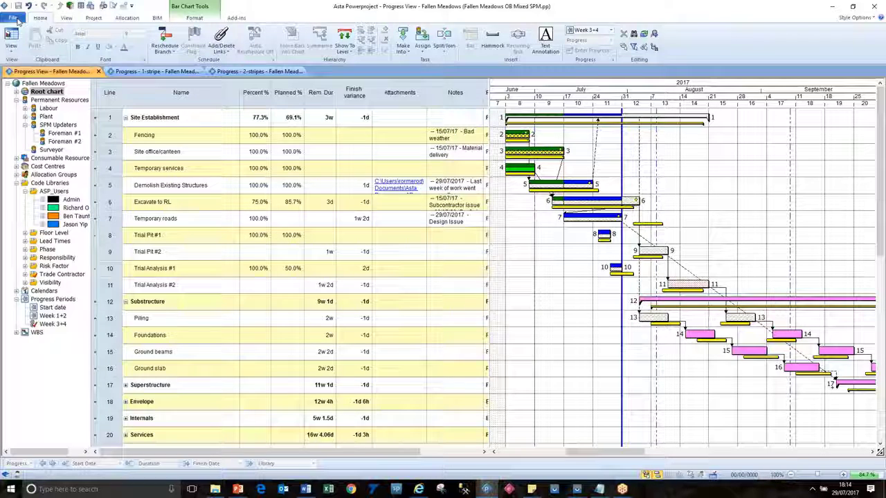
- Return to Asta Powerproject and review the Site Progress Mobile account login and settings, leaving the settings unchanged
{"action": "key", "text": "alt+Tab"}
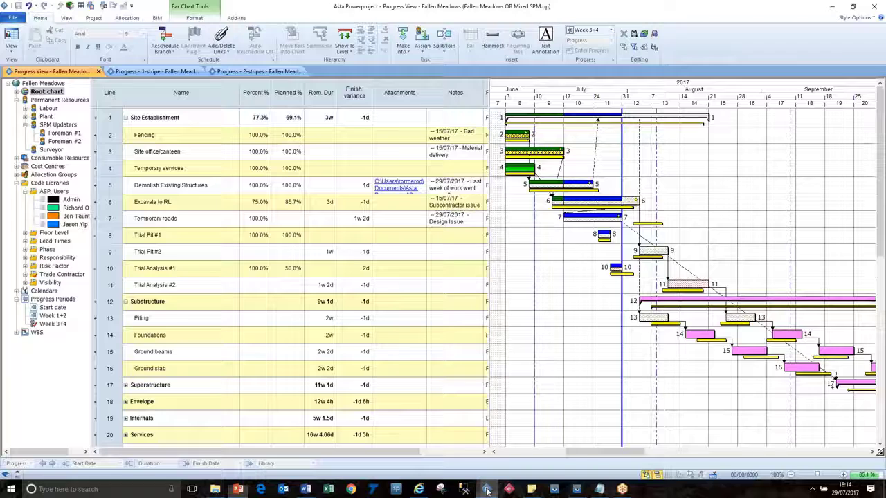
{"action": "left_click", "coordinate": [486, 487]}
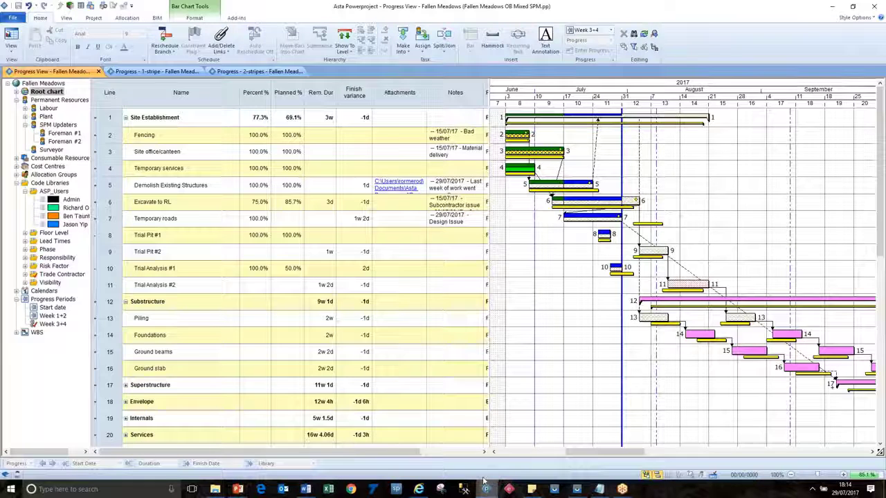
{"action": "left_click", "coordinate": [12, 18]}
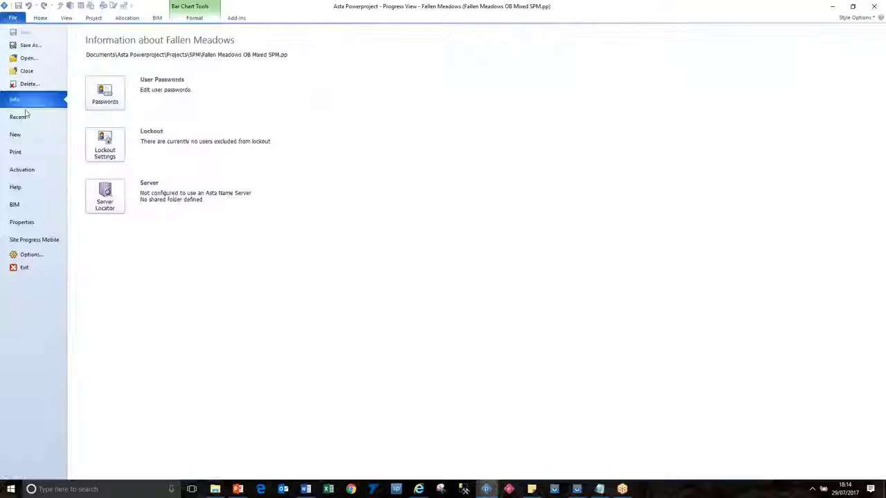
{"action": "left_click", "coordinate": [46, 242]}
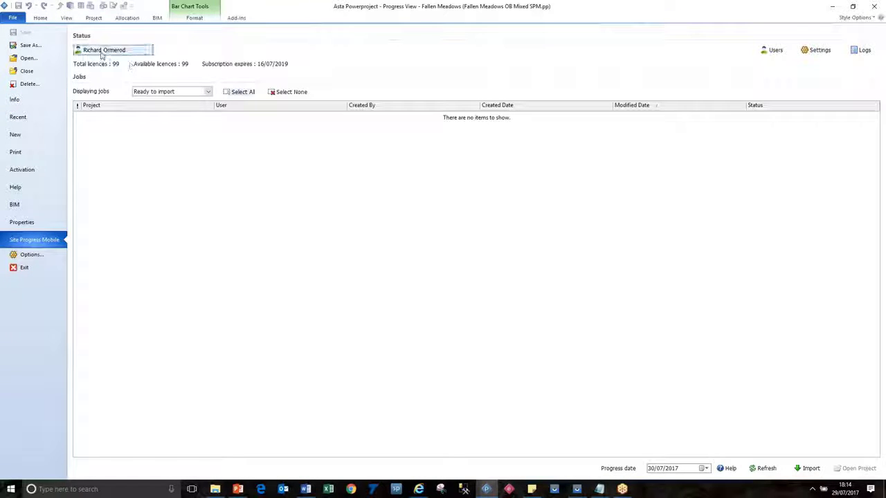
{"action": "left_click", "coordinate": [101, 52]}
{"action": "left_click", "coordinate": [459, 285]}
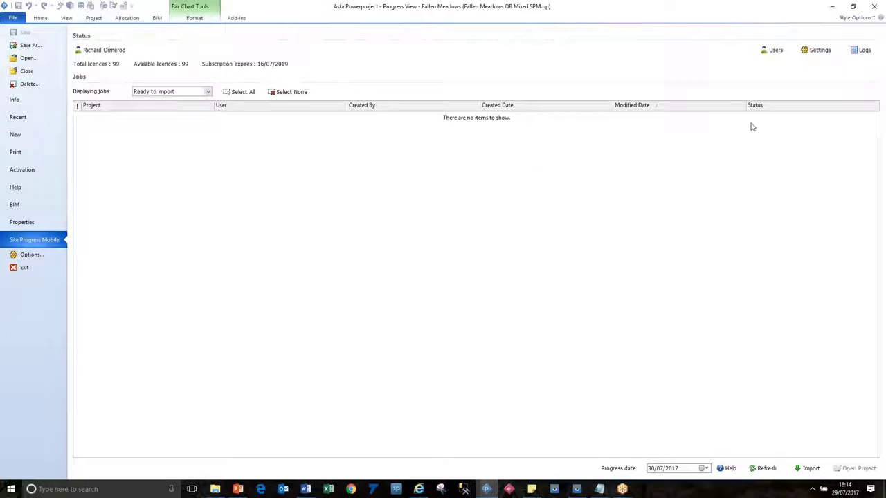
{"action": "left_click", "coordinate": [814, 51]}
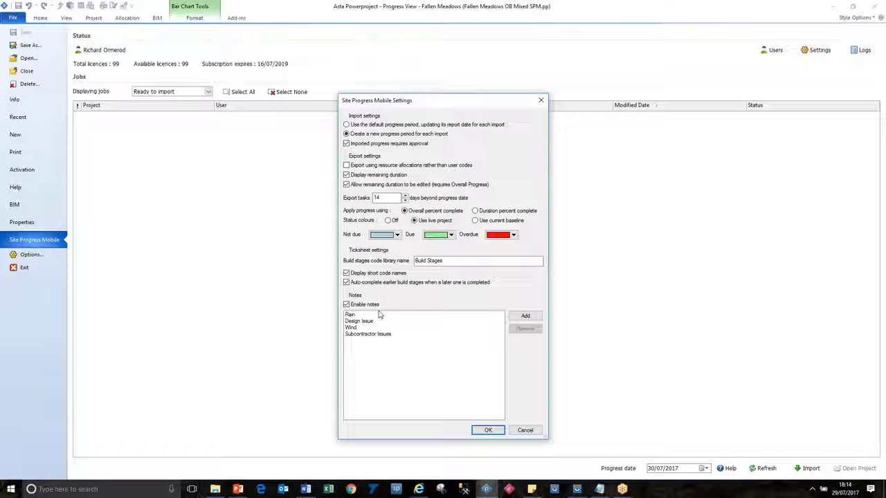
{"action": "left_click", "coordinate": [526, 430]}
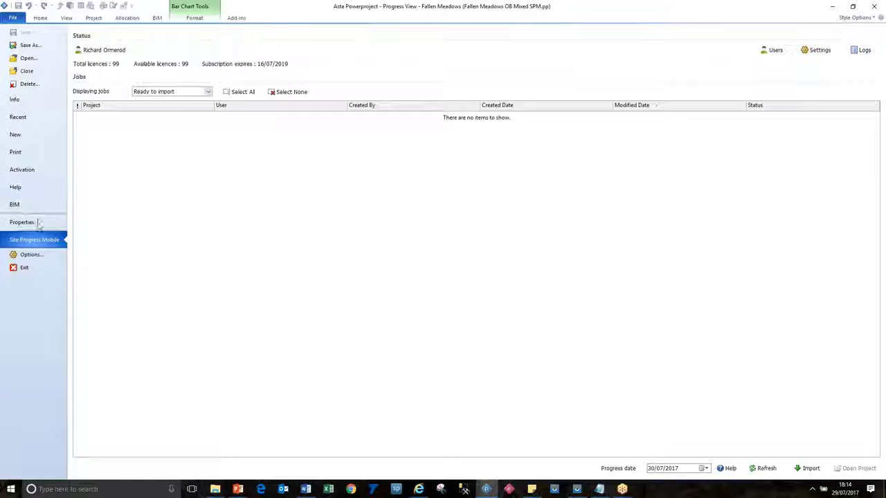
- Check the Site Progress Mobile Photos folder among the file locations in the Fallen Meadows options
{"action": "left_click", "coordinate": [31, 255]}
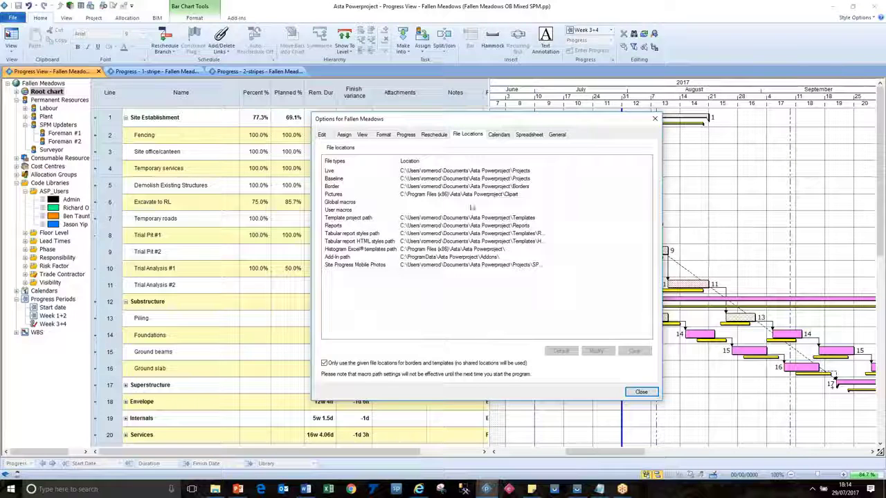
{"action": "left_click", "coordinate": [416, 265]}
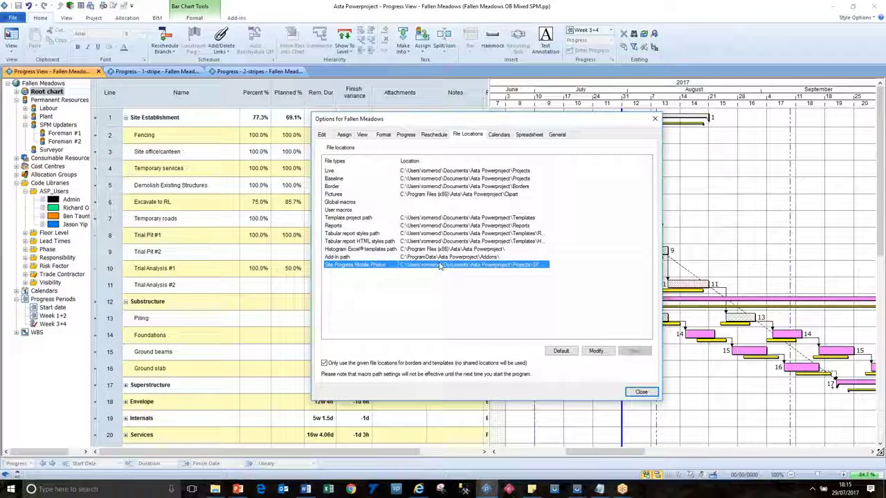
{"action": "left_click", "coordinate": [641, 392]}
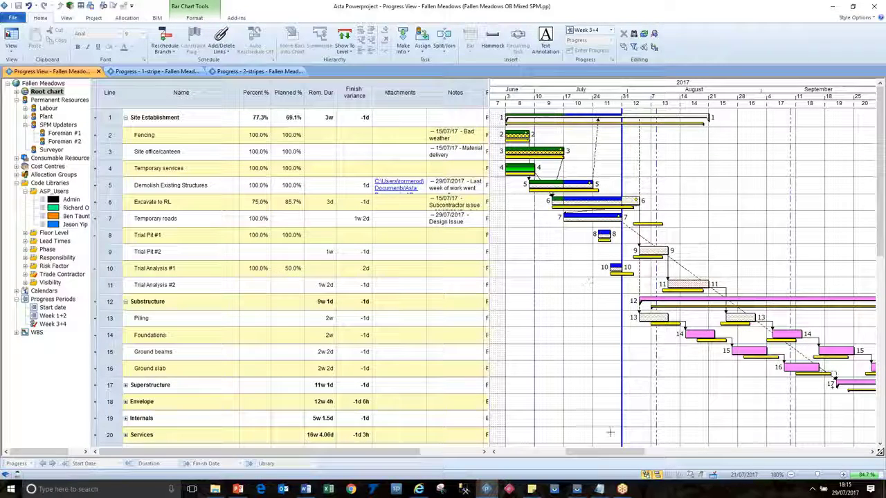
- Switch briefly to the Site Progress website and the mirrored phone's Projects screen, dismissing each window after viewing
{"action": "left_click", "coordinate": [419, 489]}
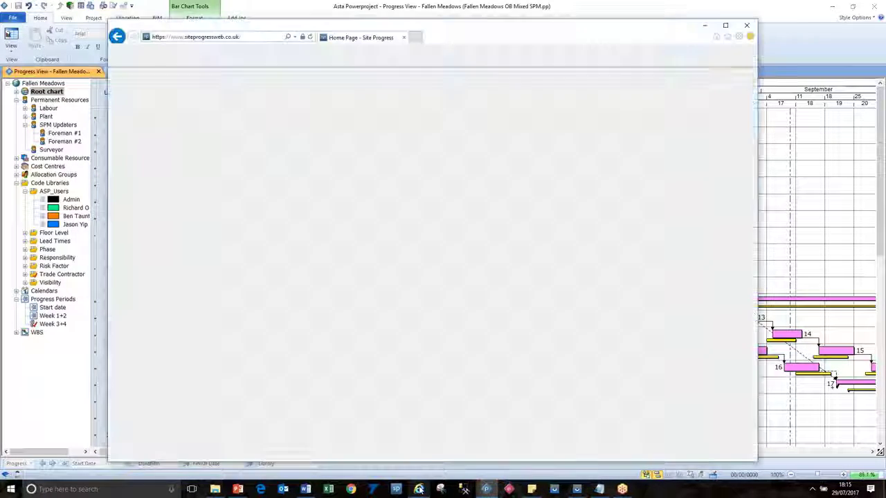
{"action": "left_click", "coordinate": [705, 26]}
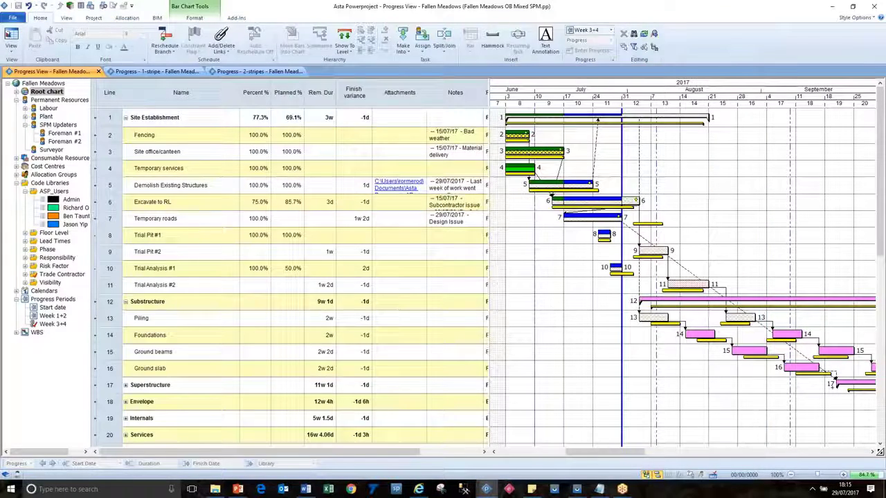
{"action": "left_click", "coordinate": [576, 489]}
{"action": "left_click_drag", "start_coordinate": [629, 16], "coordinate": [421, 24]}
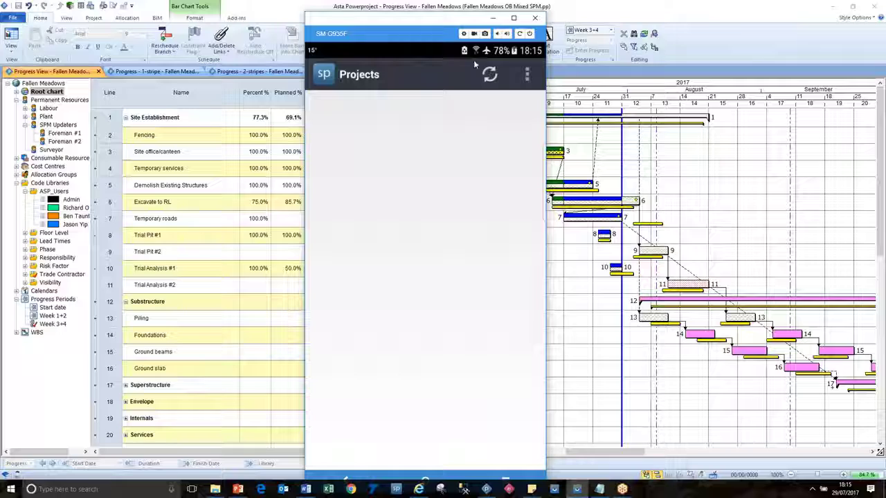
{"action": "left_click", "coordinate": [534, 17]}
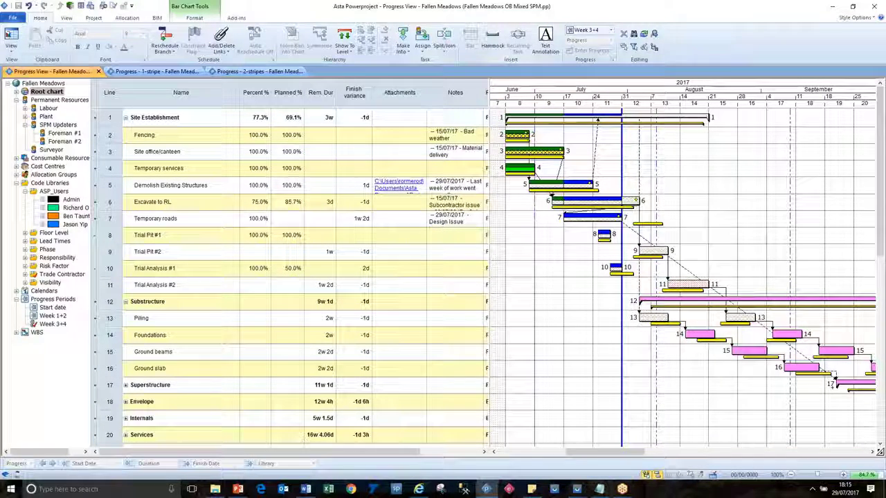
- Close the Fallen Meadows project
{"action": "left_click", "coordinate": [13, 18]}
{"action": "left_click", "coordinate": [27, 70]}
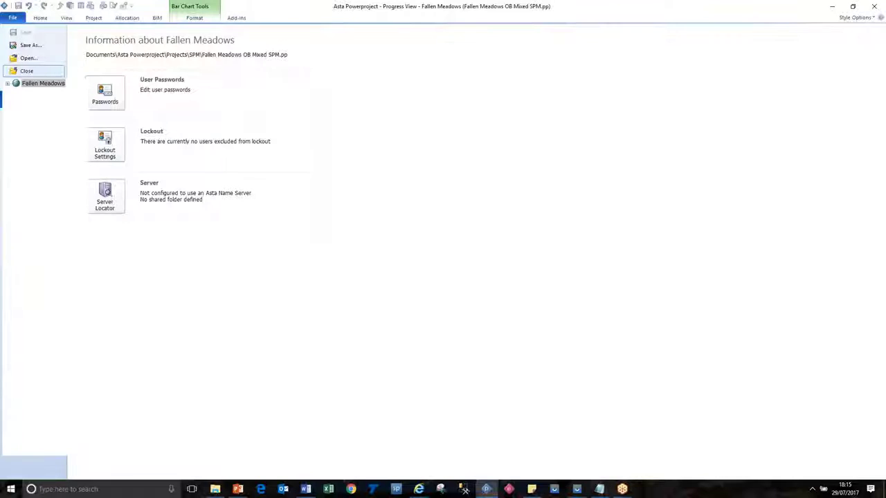
{"action": "left_click", "coordinate": [39, 83]}
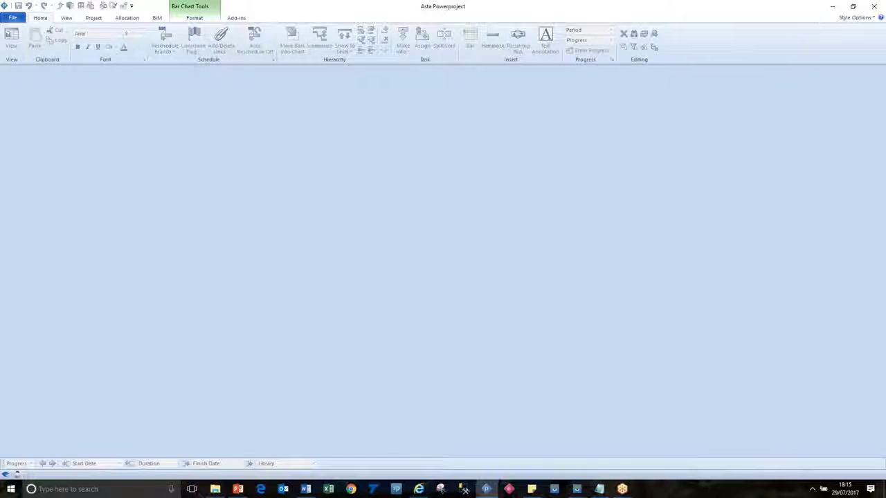